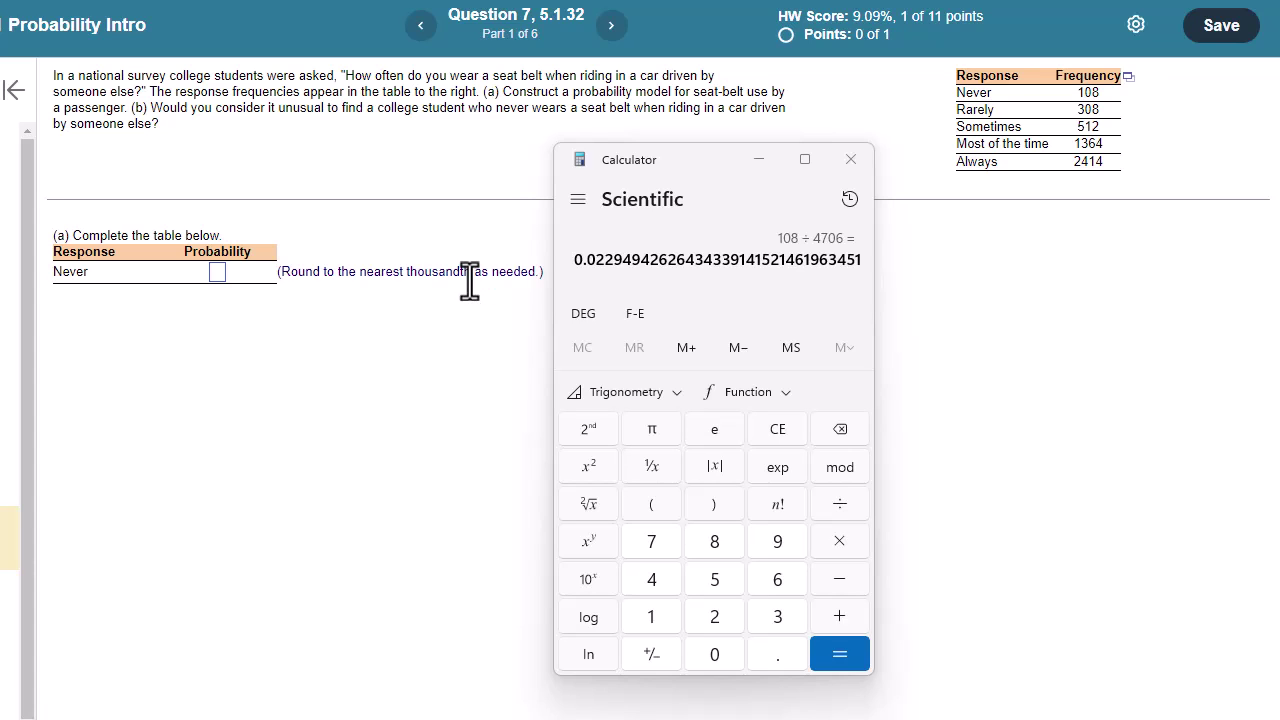
Enter .023 as the Never probability and confirm the Nice work message
{"action": "left_click", "coordinate": [218, 274]}
{"action": "type", "text": ".023"}
{"action": "key", "text": "Return"}
{"action": "left_click", "coordinate": [517, 459]}
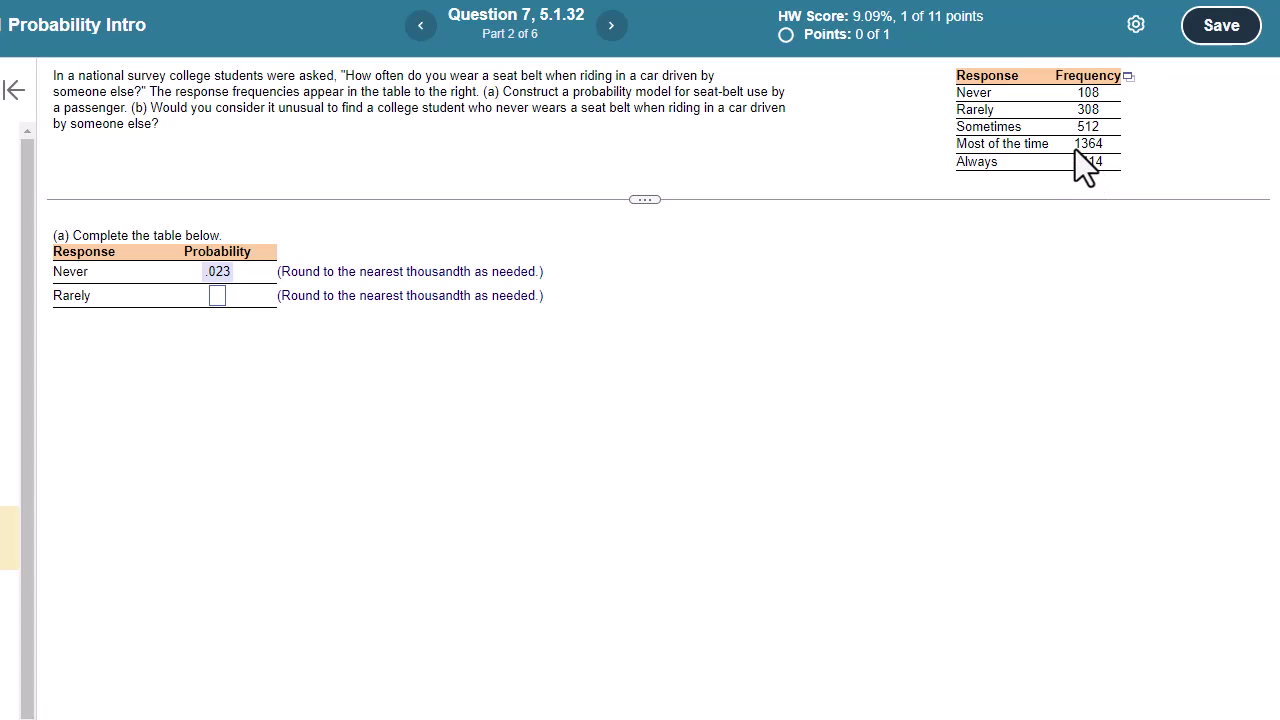
Open the seat-belt frequency table in Excel from its export options
{"action": "left_click", "coordinate": [1128, 77]}
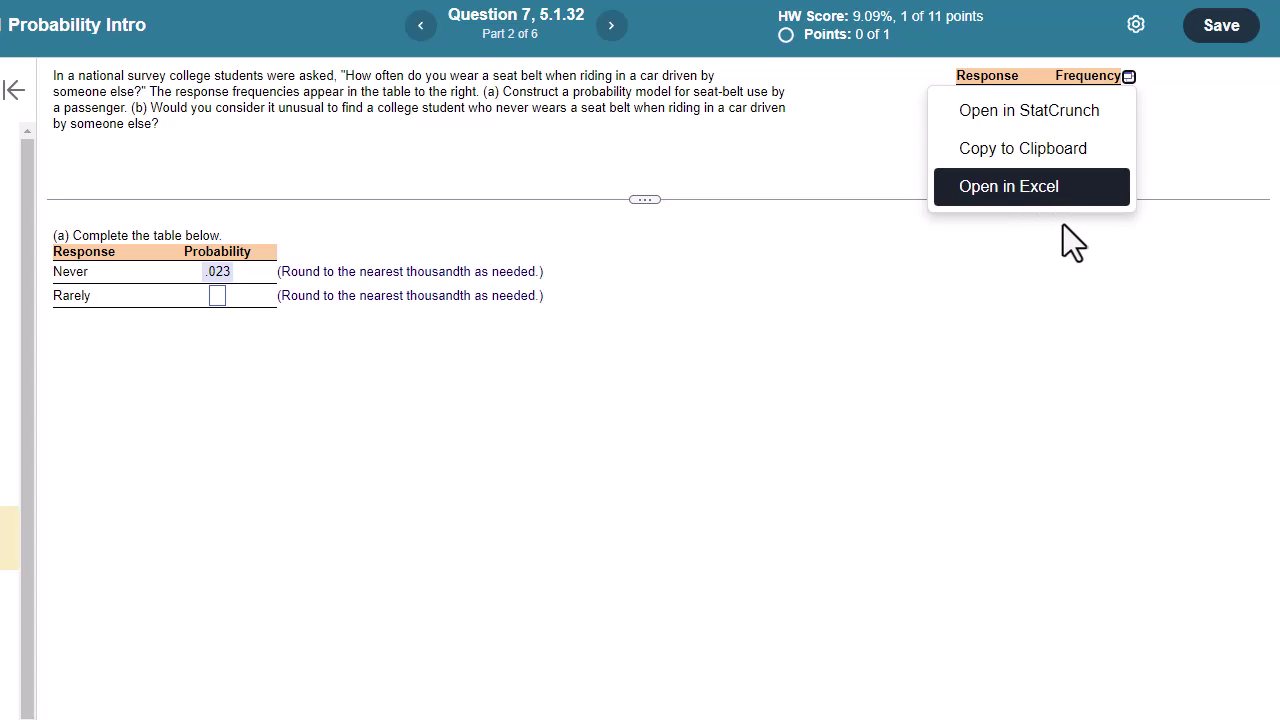
{"action": "left_click", "coordinate": [986, 192]}
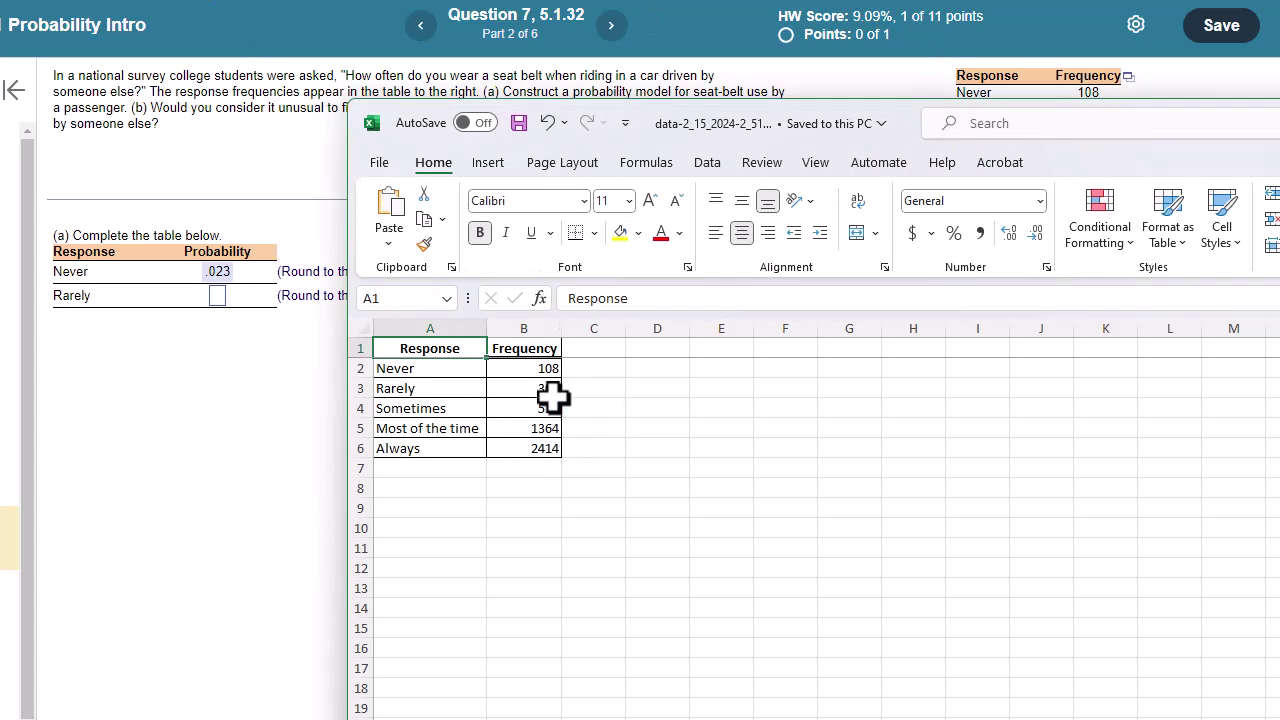
Sum frequencies B2:B6 in B7 with =SUM to get 4706, and bold it
{"action": "left_click", "coordinate": [527, 468]}
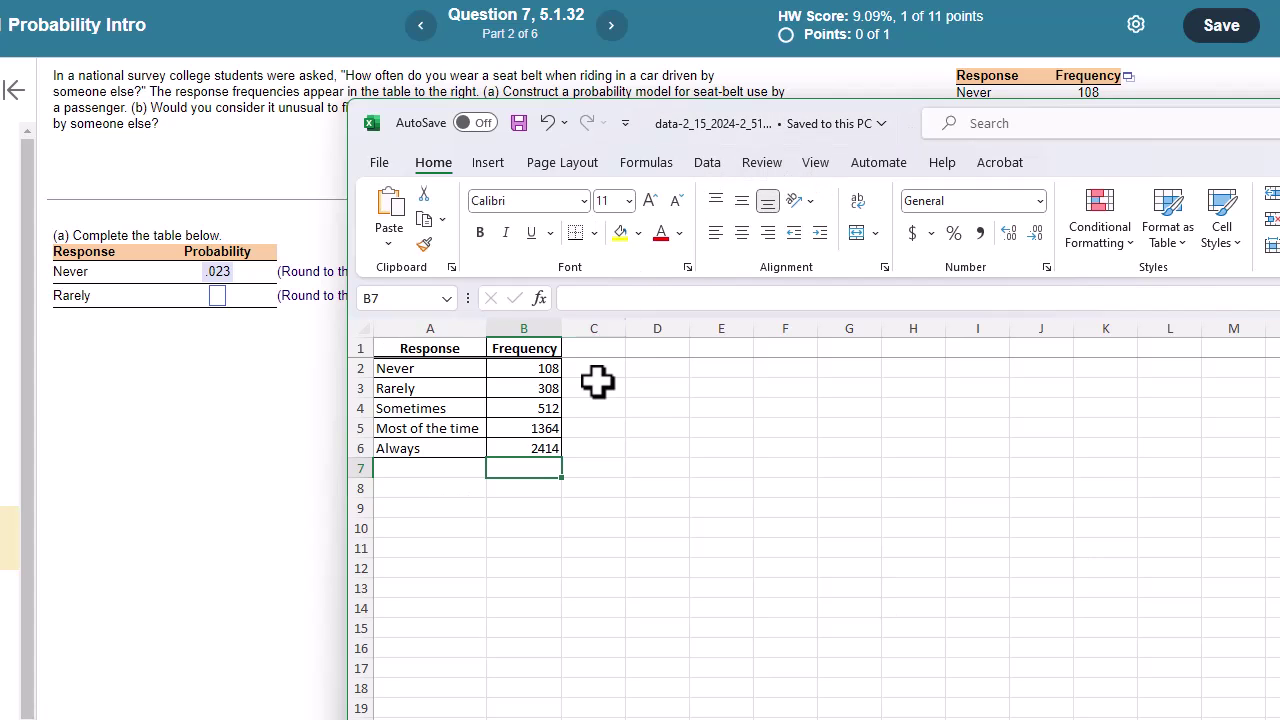
{"action": "type", "text": "=sum("}
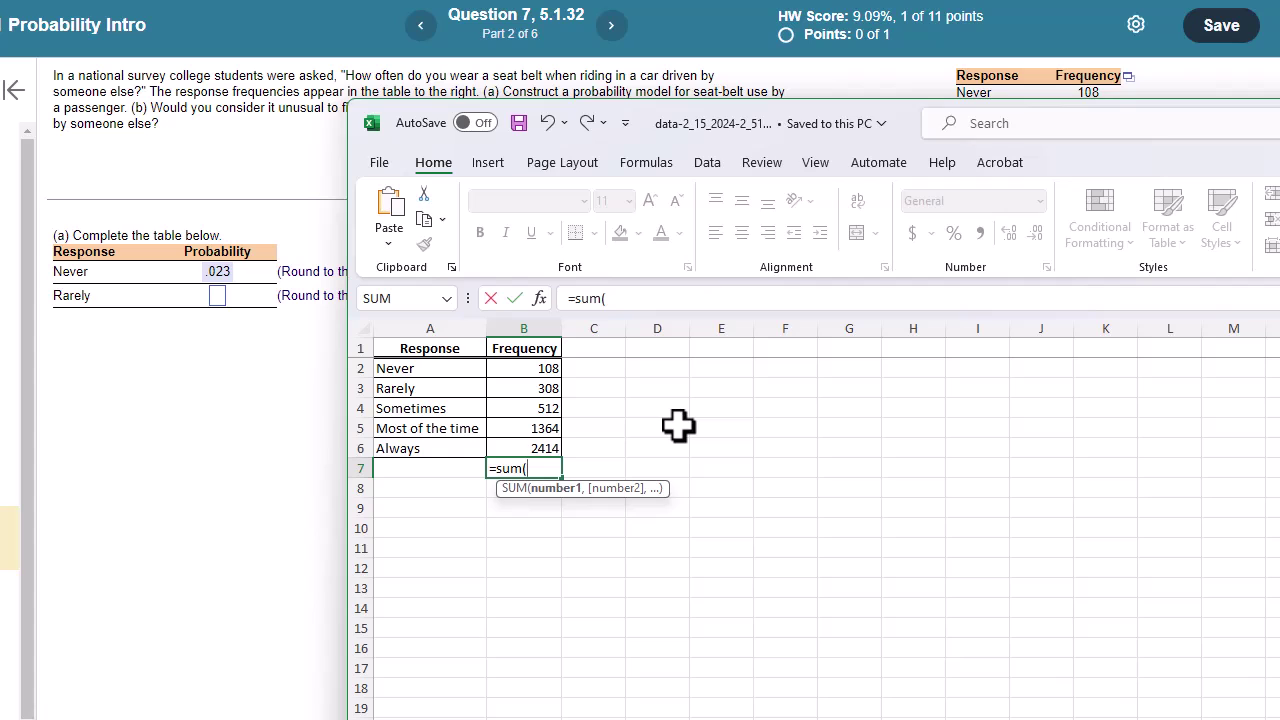
{"action": "left_click_drag", "start_coordinate": [549, 368], "coordinate": [543, 438]}
{"action": "type", "text": ")"}
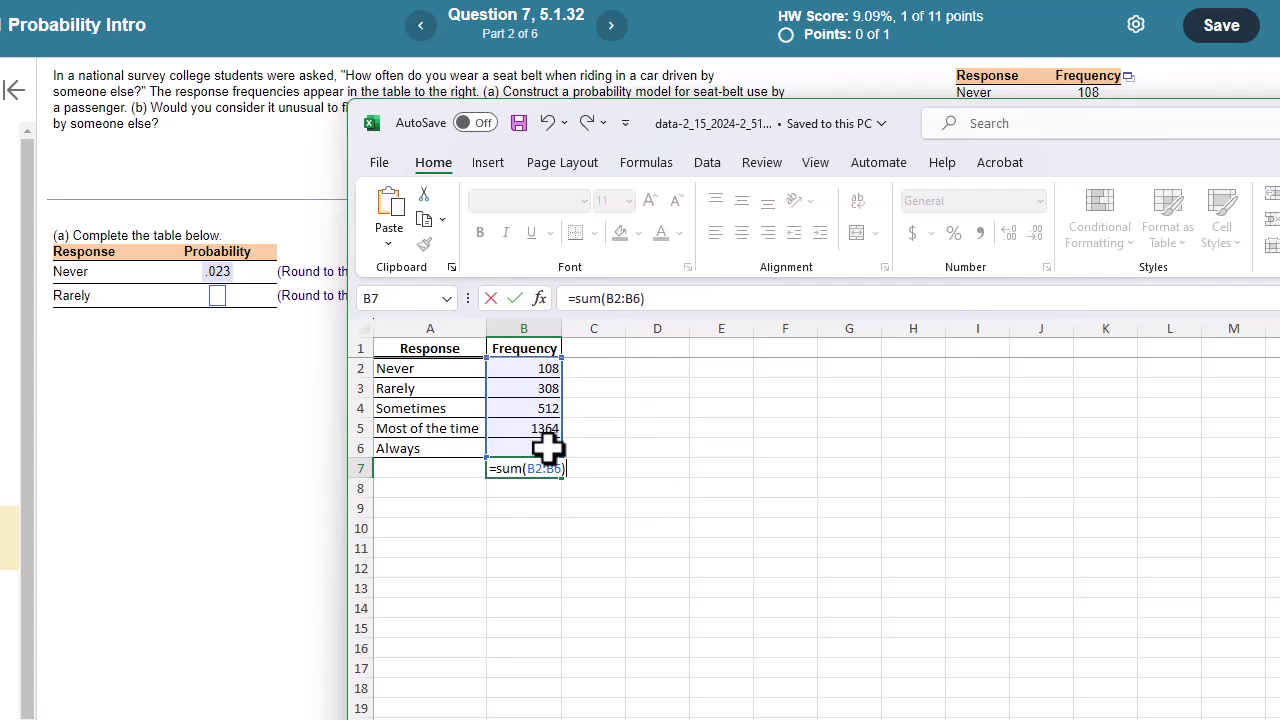
{"action": "key", "text": "Return"}
{"action": "left_click", "coordinate": [540, 467]}
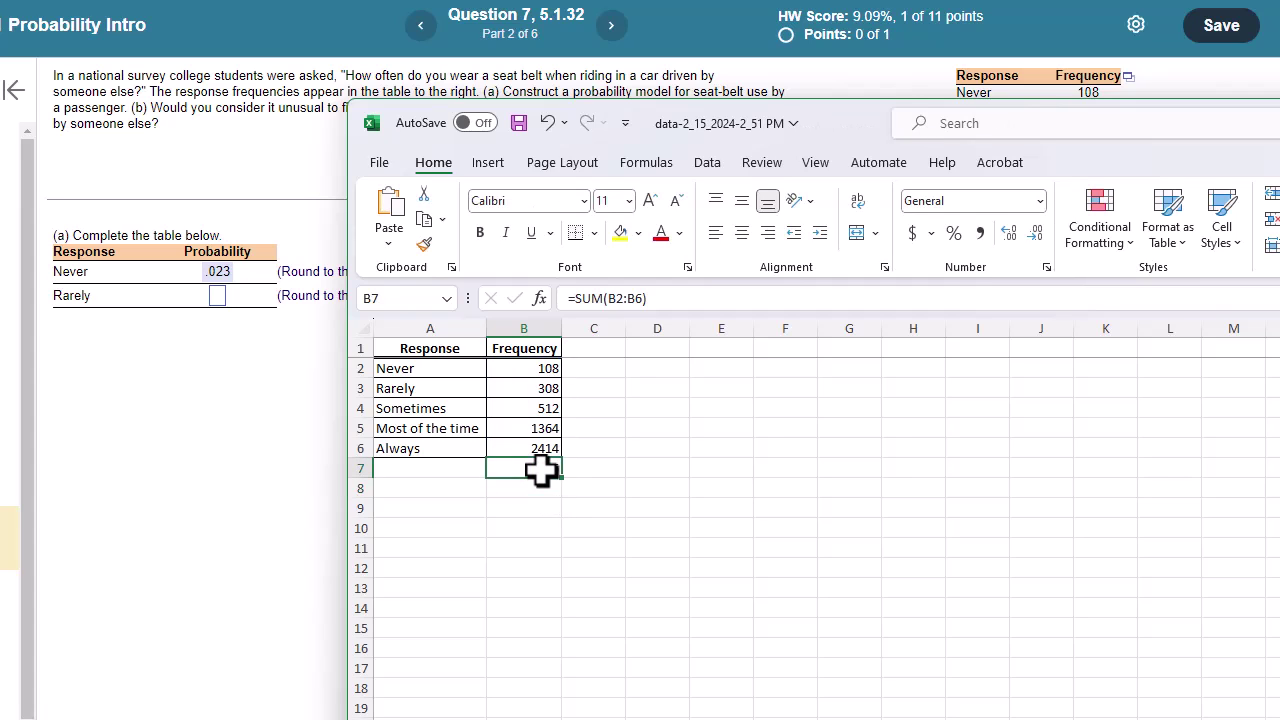
{"action": "key", "text": "ctrl+b"}
Label row 7 'Total' and make the whole total row bold
{"action": "left_click", "coordinate": [475, 463]}
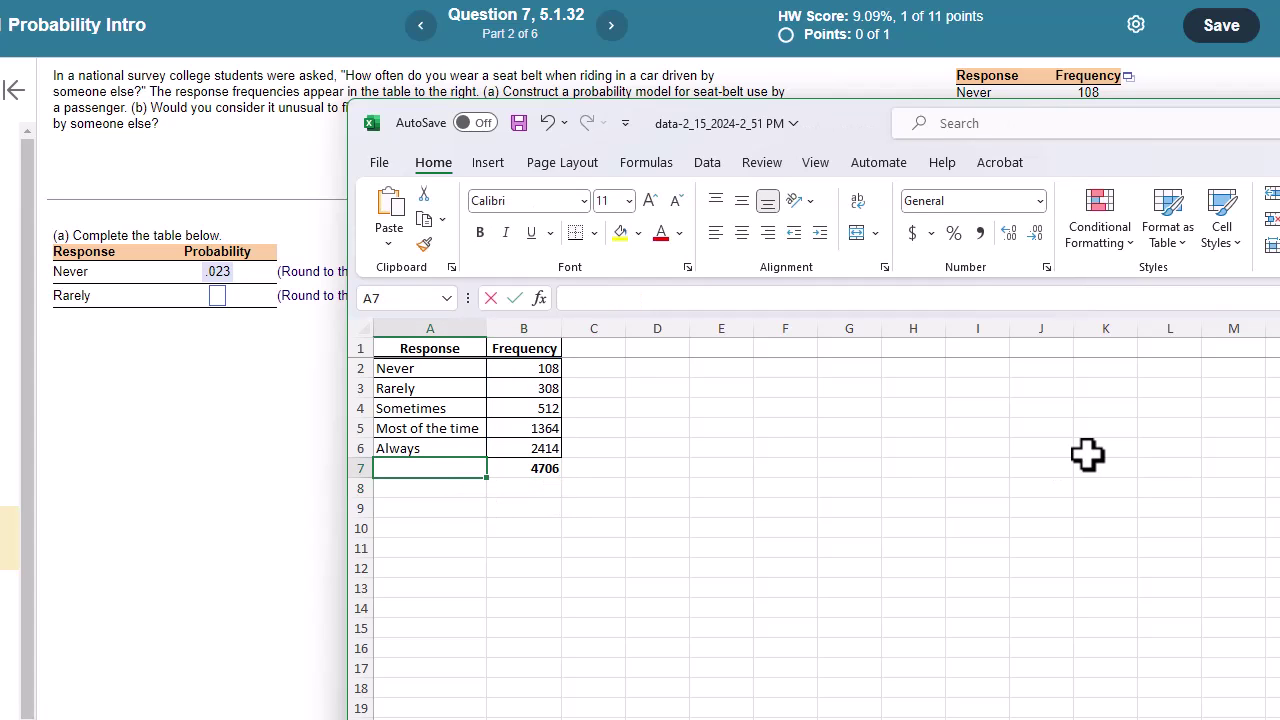
{"action": "type", "text": "Total"}
{"action": "left_click", "coordinate": [672, 536]}
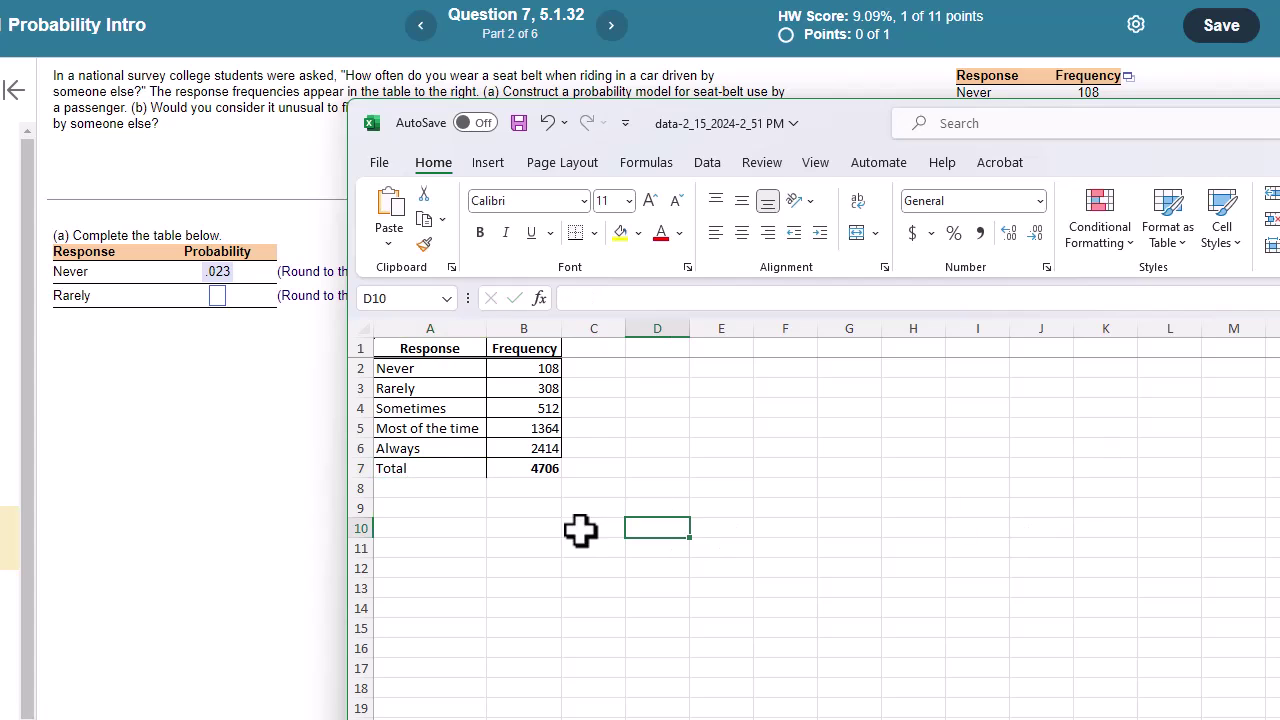
{"action": "left_click_drag", "start_coordinate": [468, 468], "coordinate": [513, 474]}
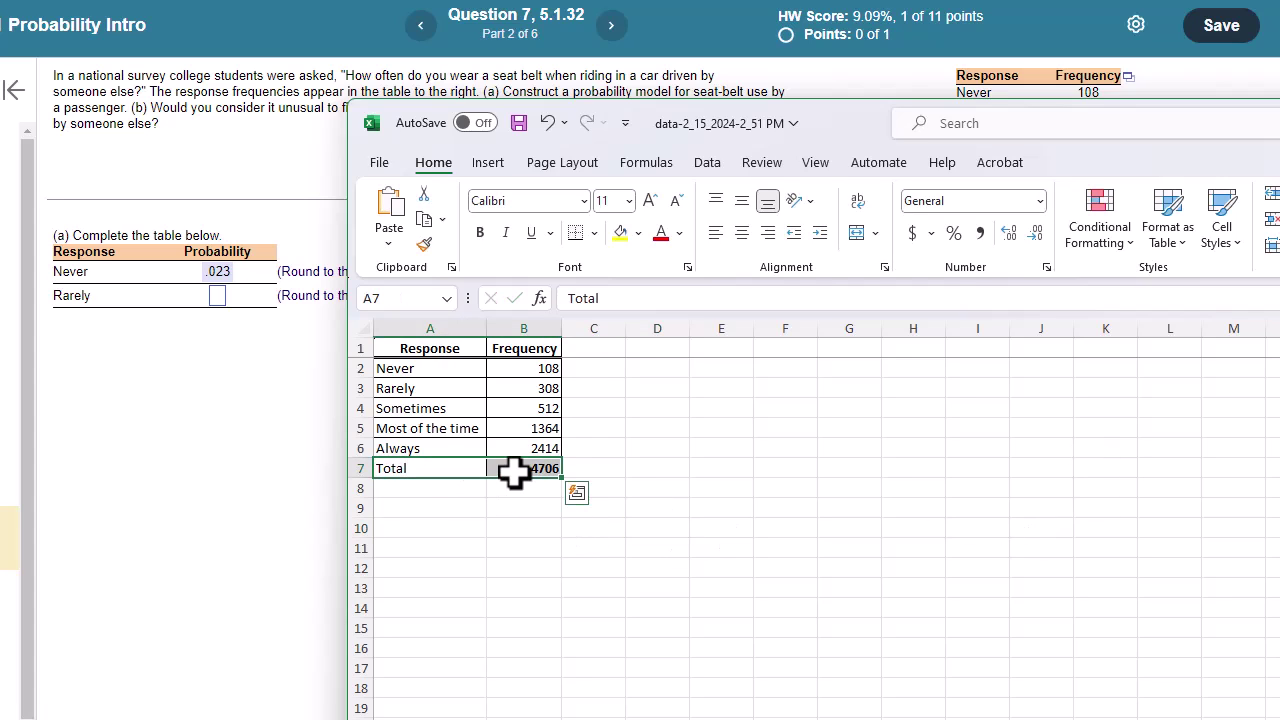
{"action": "key", "text": "ctrl+b"}
{"action": "left_click", "coordinate": [632, 488]}
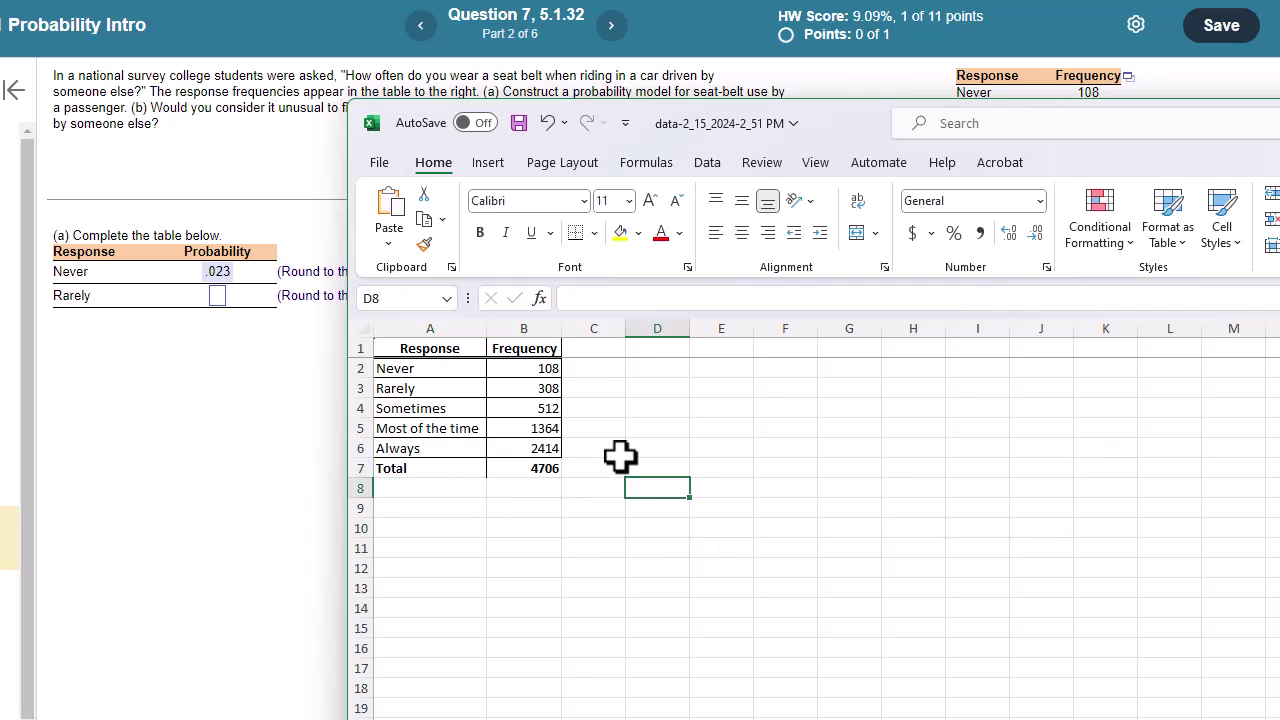
{"action": "left_click", "coordinate": [614, 370]}
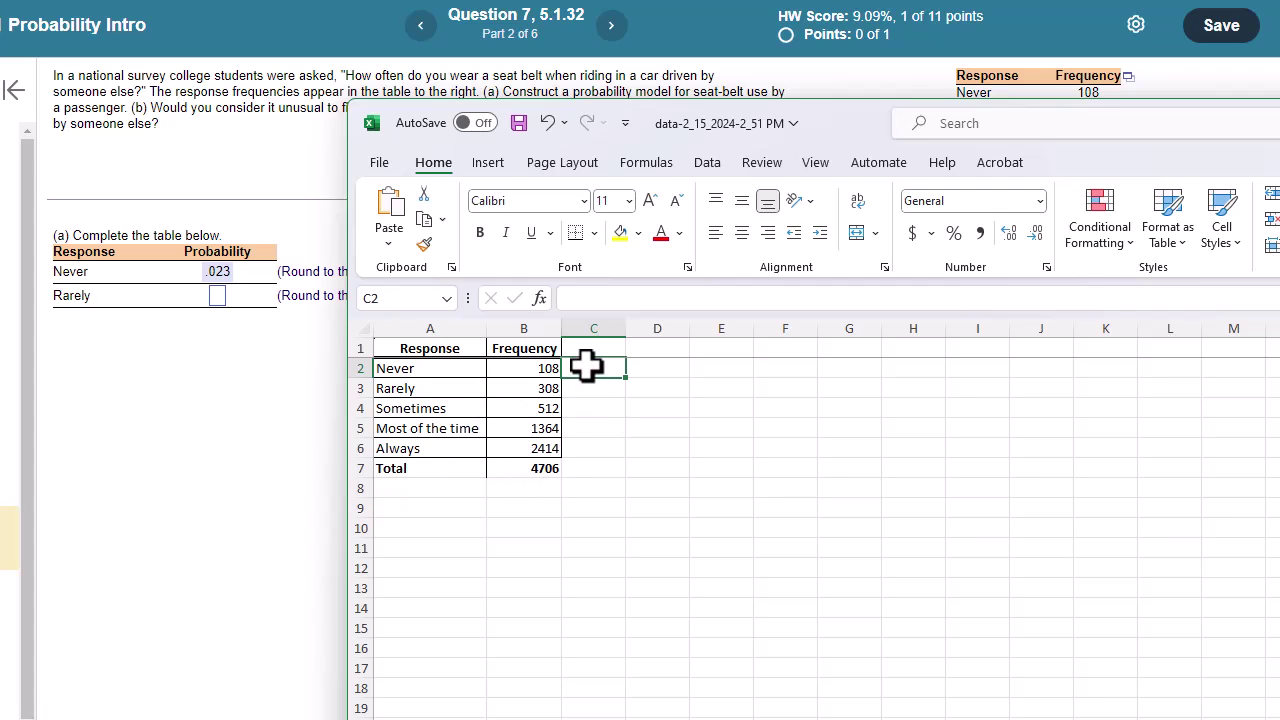
Enter =B2/4706 in C2 and display it to three decimals as 0.023
{"action": "type", "text": "="}
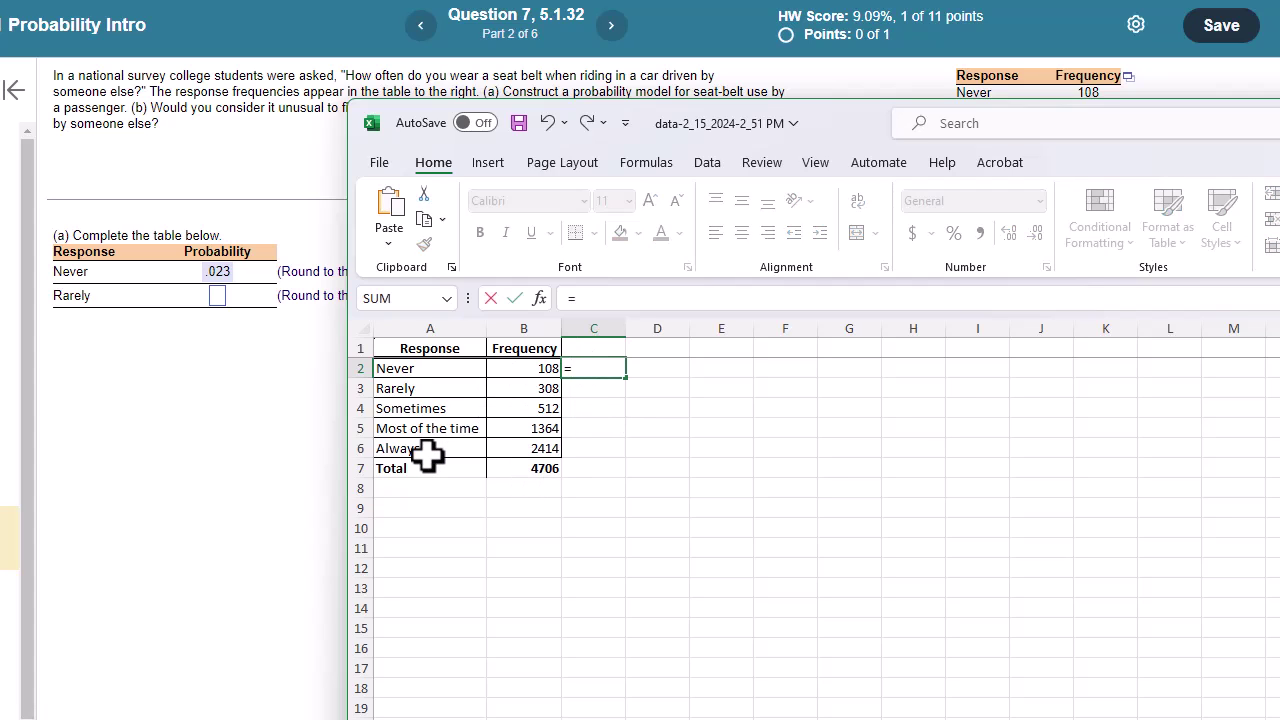
{"action": "left_click", "coordinate": [540, 372]}
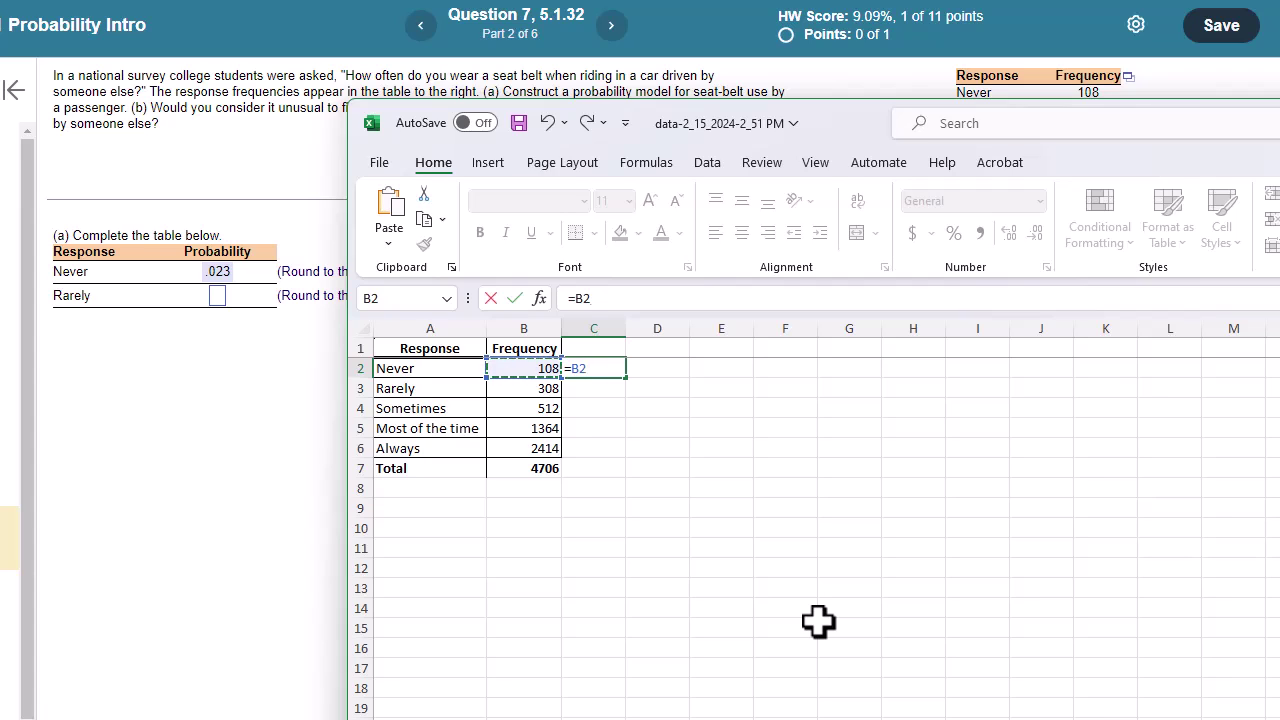
{"action": "type", "text": "/4706"}
{"action": "key", "text": "Return"}
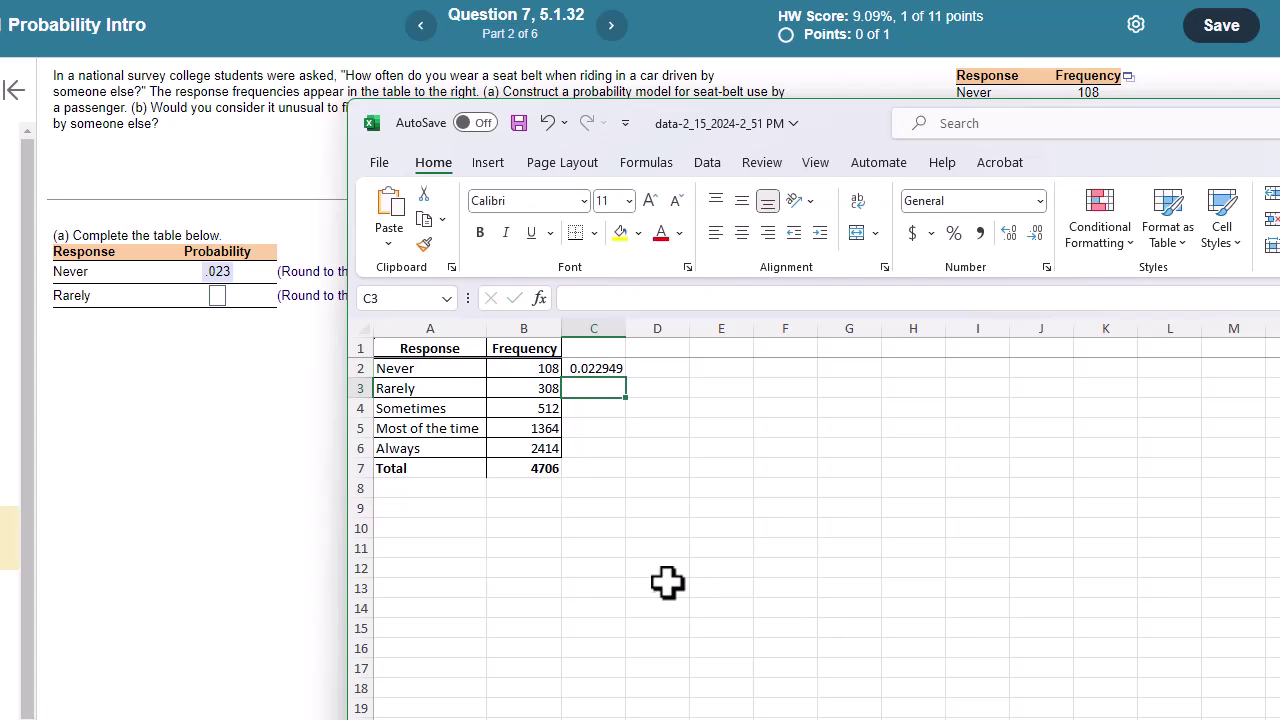
{"action": "left_click", "coordinate": [596, 369]}
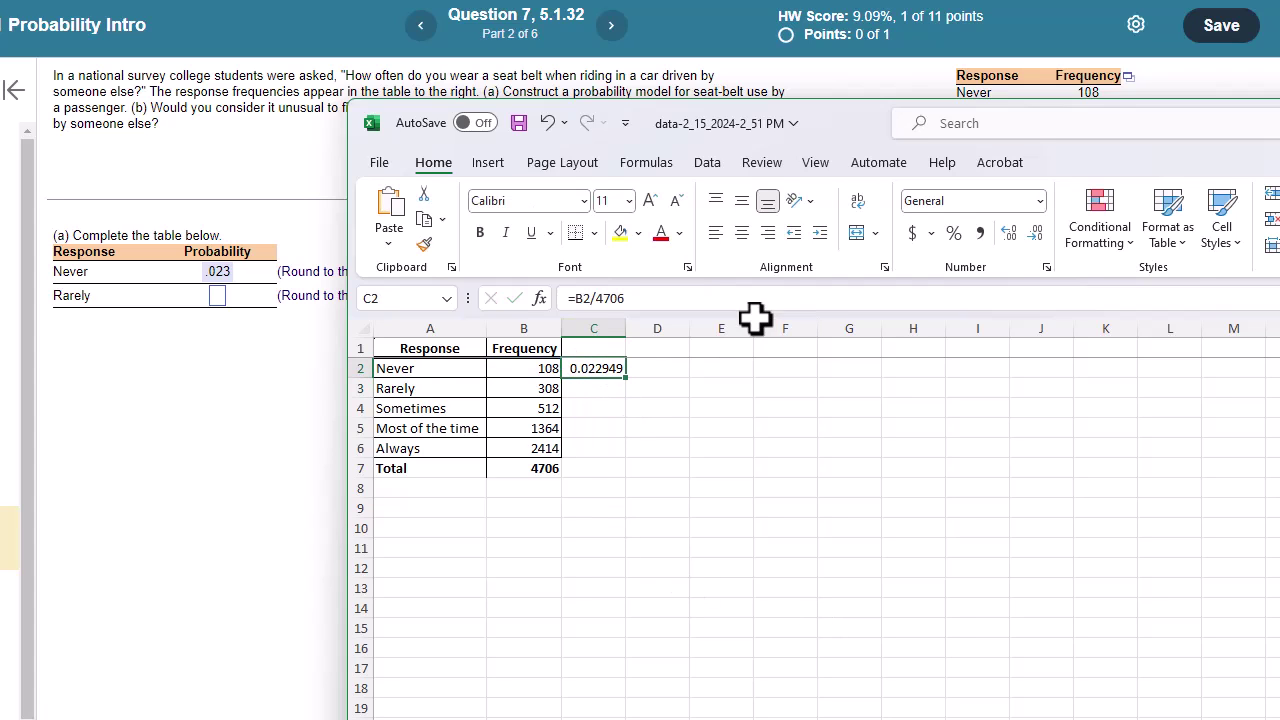
{"action": "left_click", "coordinate": [1031, 234]}
{"action": "left_click", "coordinate": [1031, 234]}
{"action": "left_click", "coordinate": [1036, 234]}
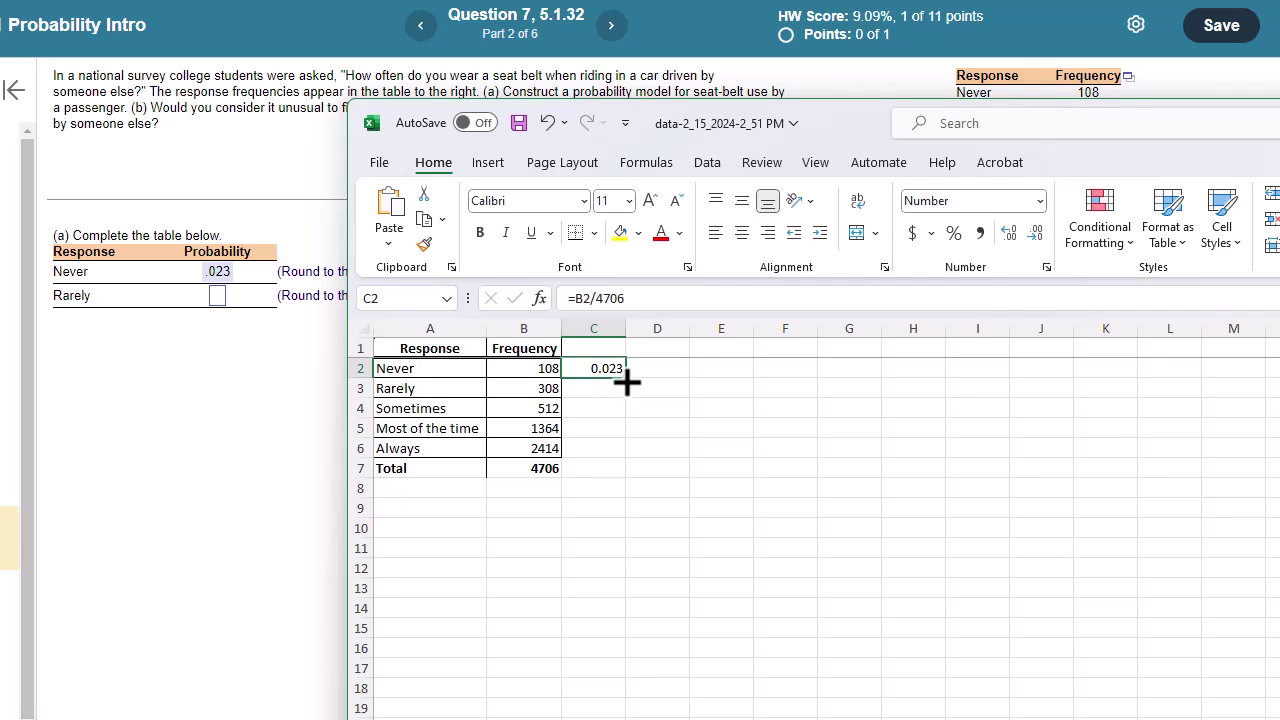
Fill the probability formula down to C6, giving 0.065, 0.109, 0.290 and 0.513
{"action": "left_click_drag", "start_coordinate": [627, 381], "coordinate": [621, 458]}
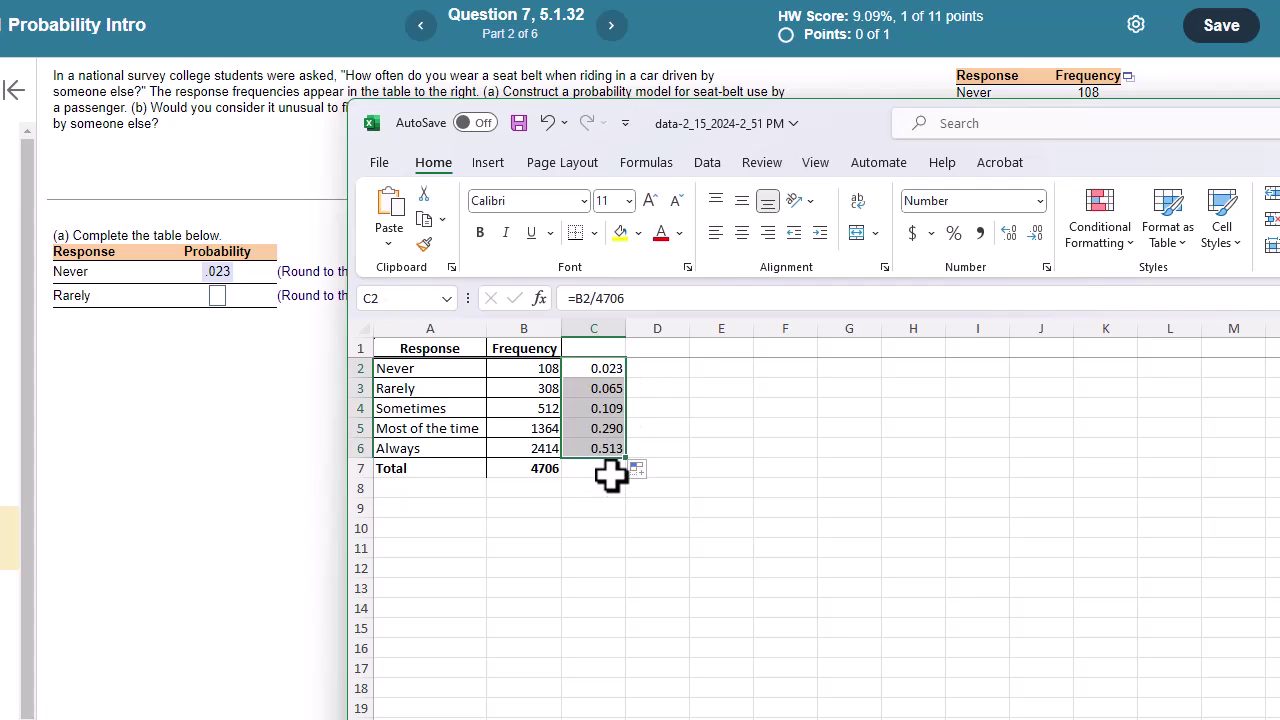
{"action": "left_click", "coordinate": [600, 450]}
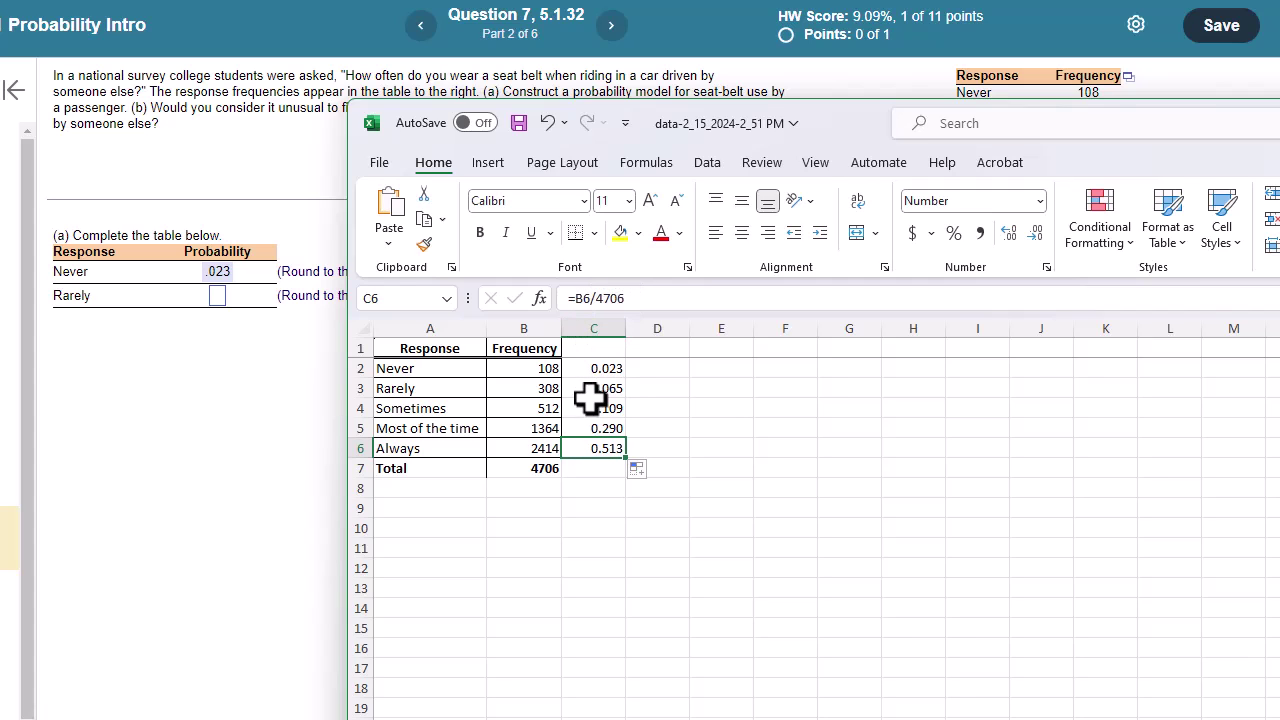
{"action": "left_click", "coordinate": [606, 504]}
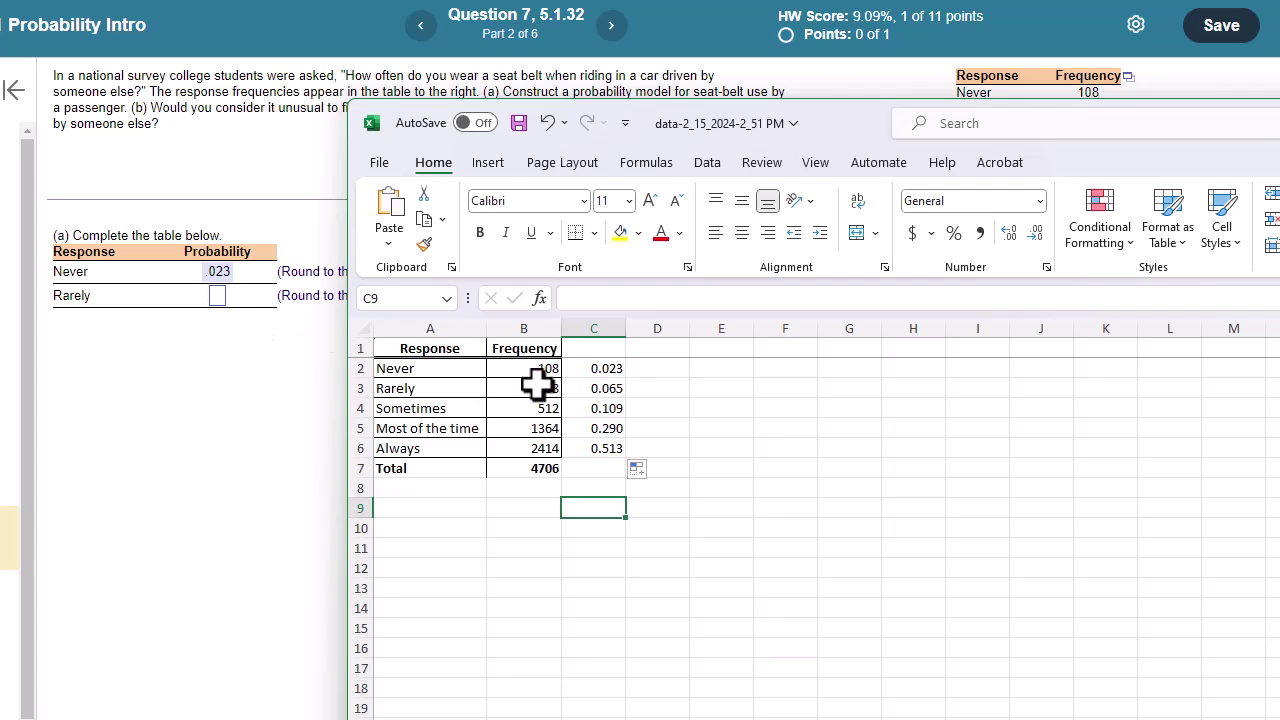
Enter .065 as the Rarely probability, then bring up the frequency table's export options
{"action": "left_click", "coordinate": [219, 297]}
{"action": "type", "text": ".065"}
{"action": "key", "text": "Return"}
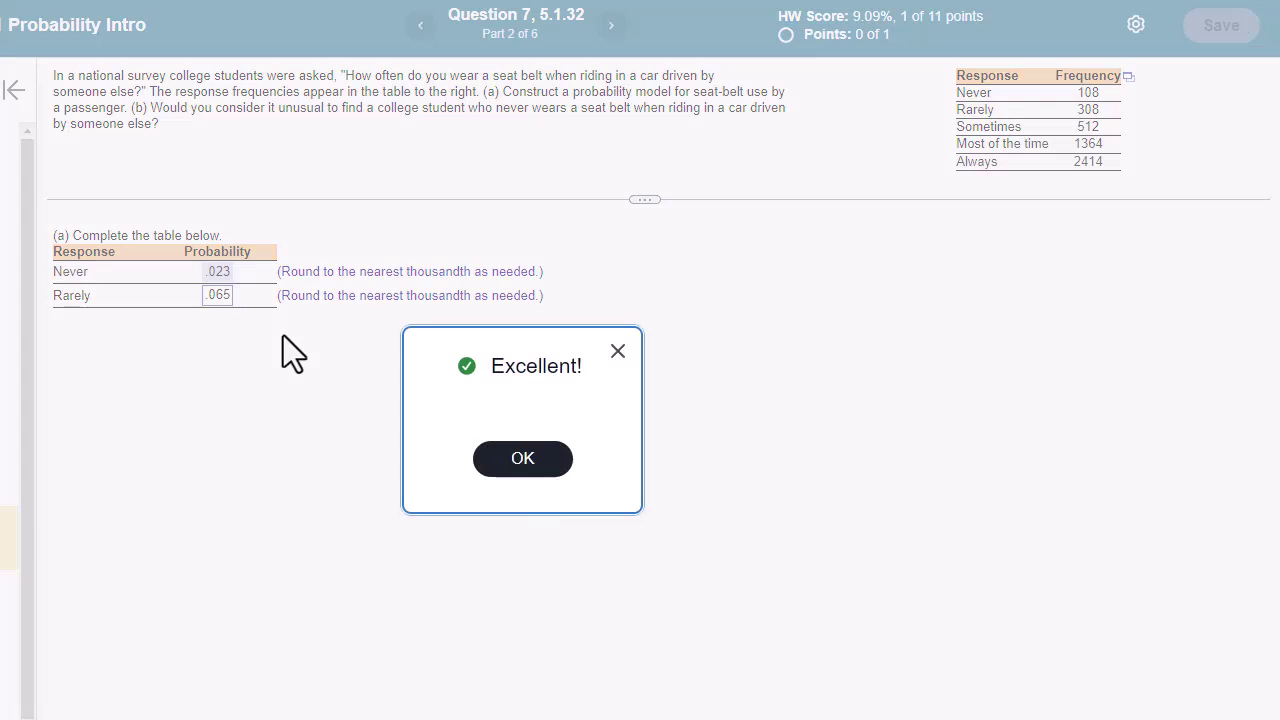
{"action": "left_click", "coordinate": [523, 460]}
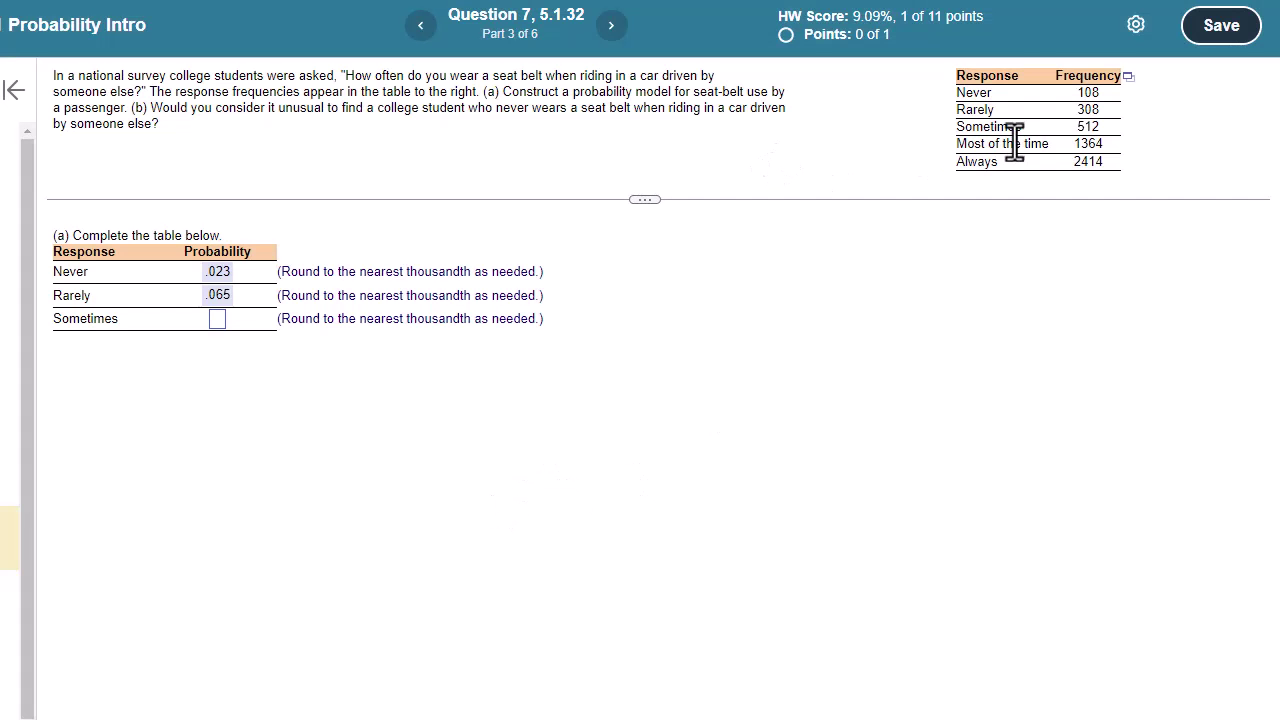
{"action": "left_click", "coordinate": [1128, 76]}
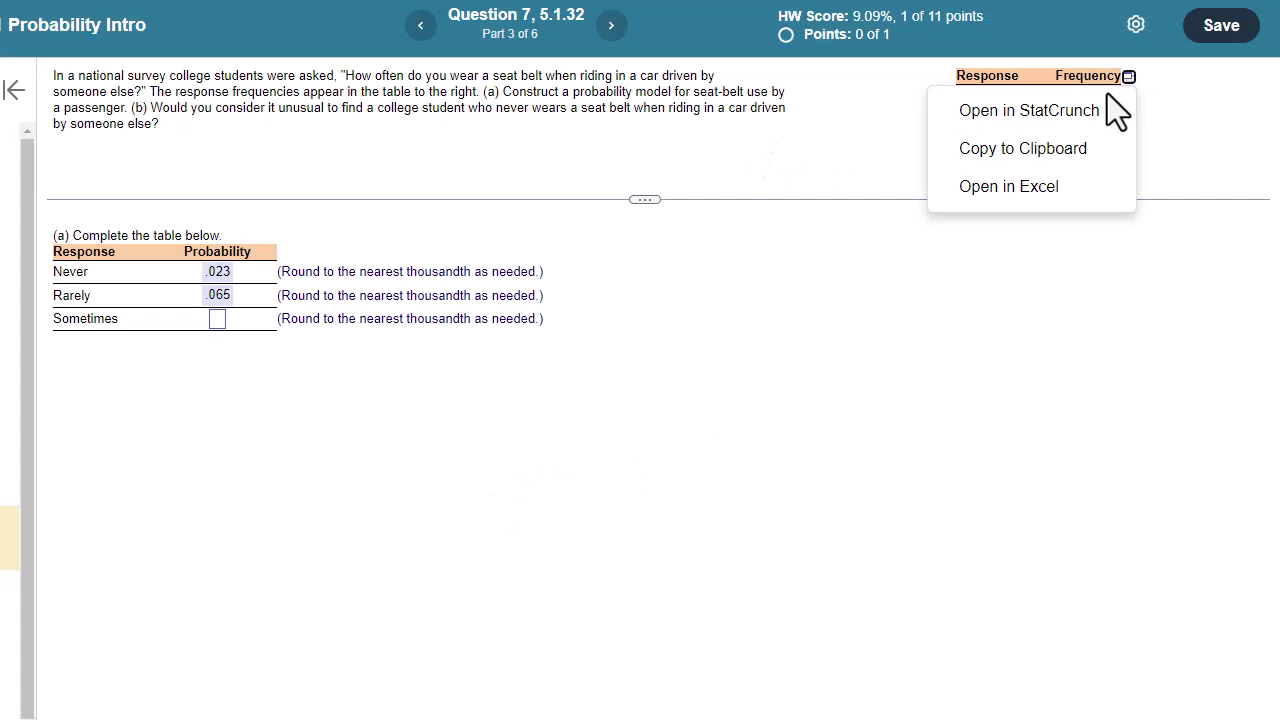
Load the data into StatCrunch and start Stat > Tables > Contingency > With Summary
{"action": "left_click", "coordinate": [1057, 112]}
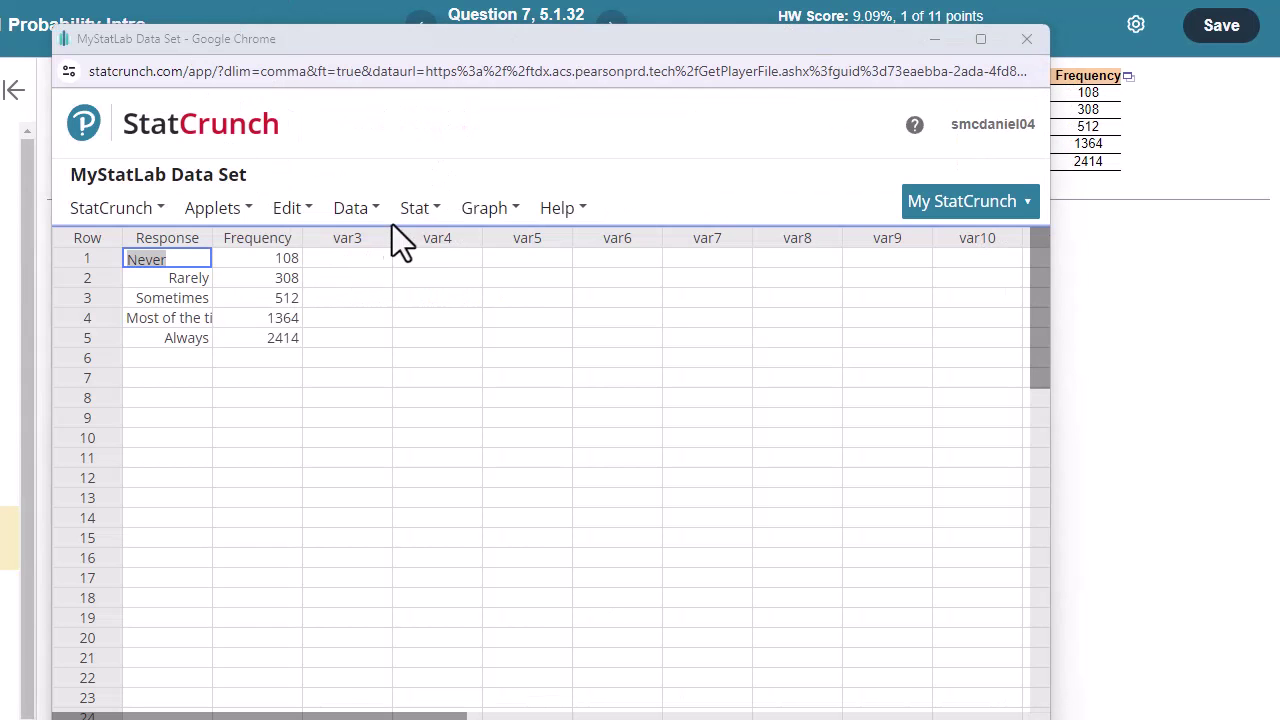
{"action": "left_click", "coordinate": [418, 212]}
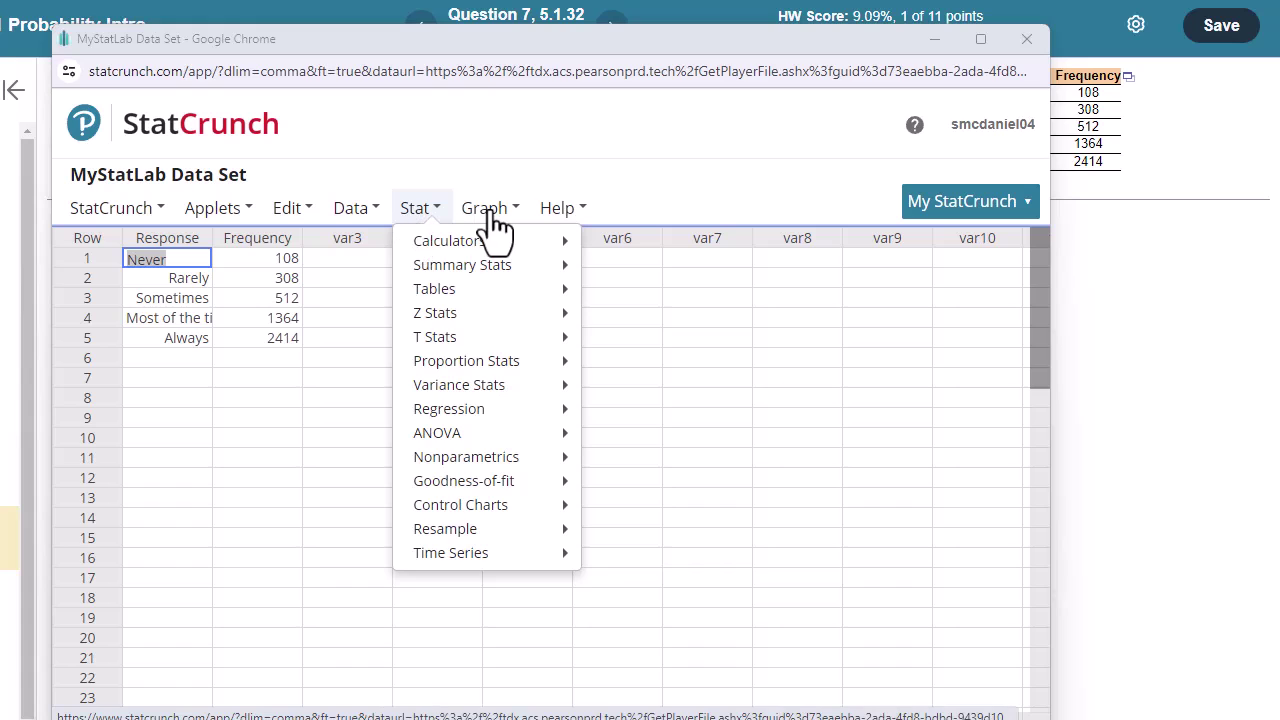
{"action": "mouse_move", "coordinate": [430, 290]}
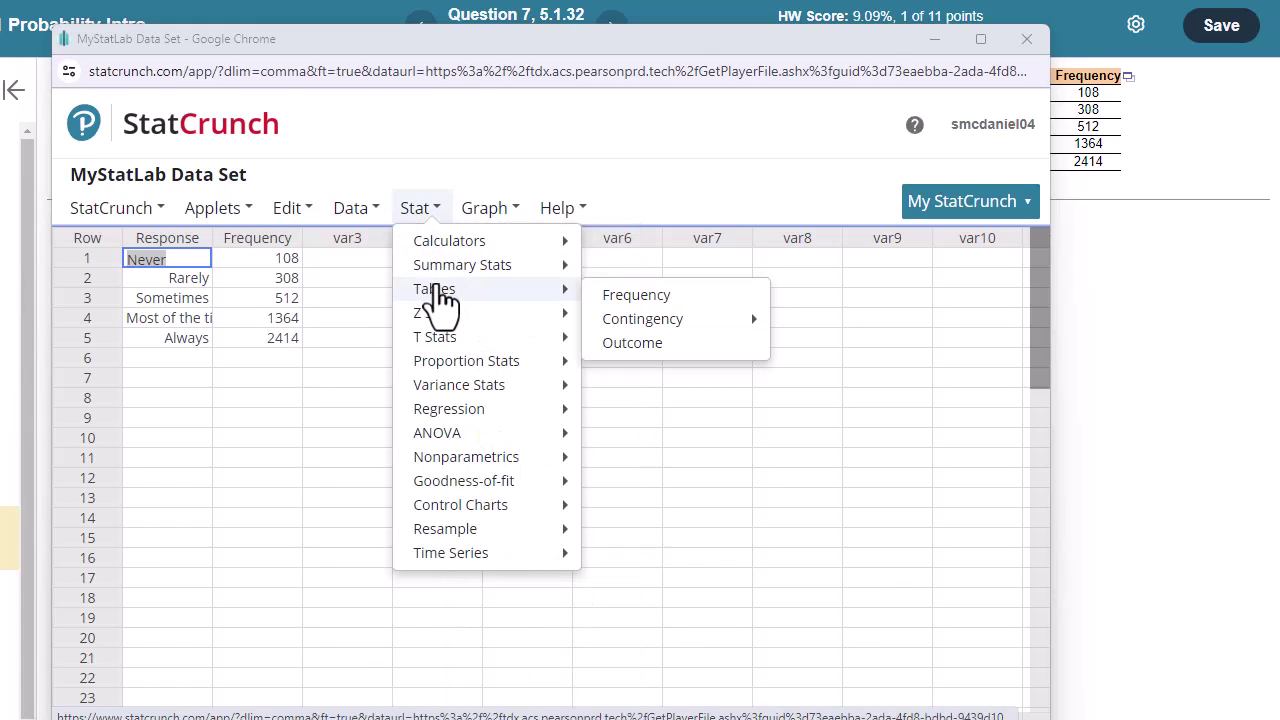
{"action": "mouse_move", "coordinate": [630, 322]}
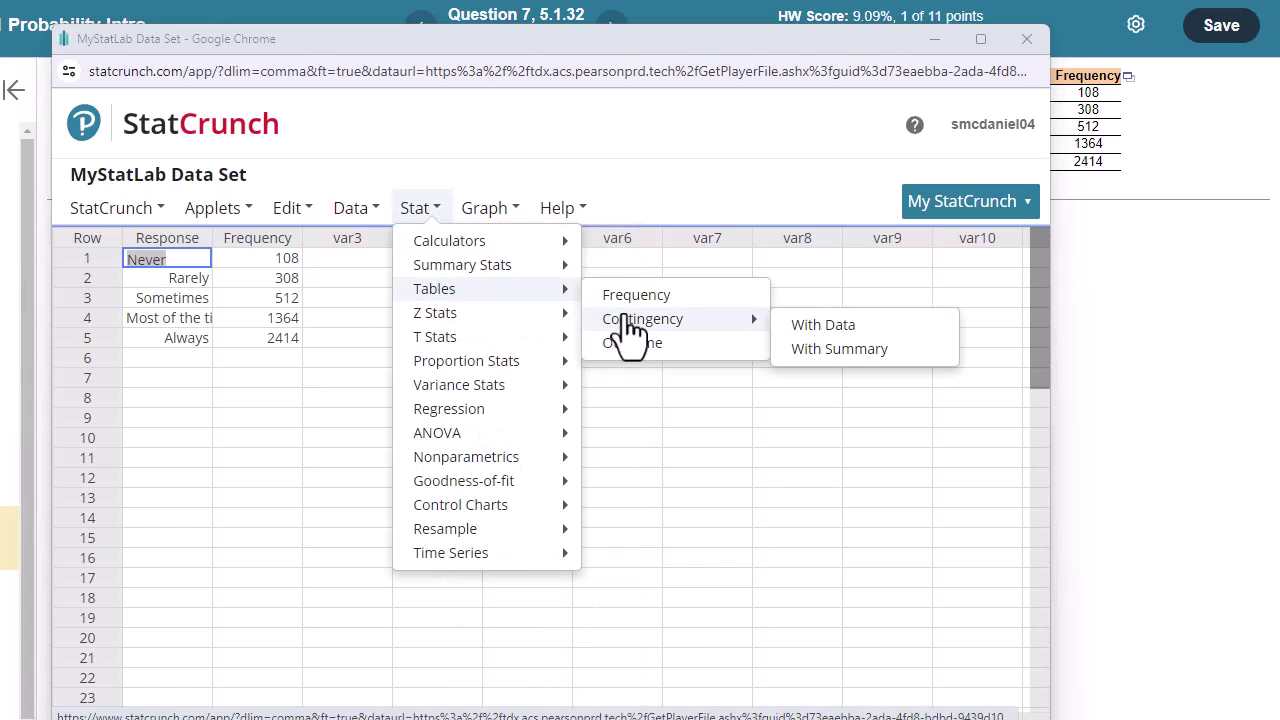
{"action": "left_click", "coordinate": [812, 350]}
Compute a contingency table of Frequency with Response row labels and percent of total
{"action": "left_click", "coordinate": [331, 210]}
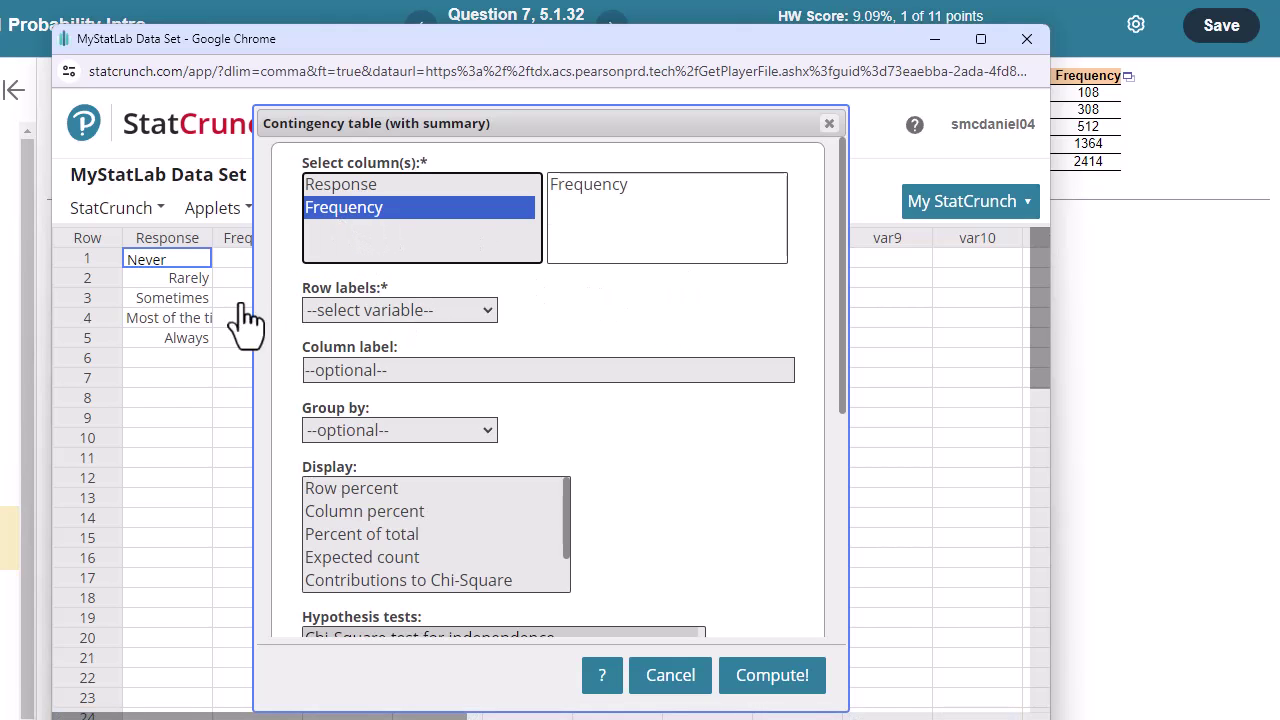
{"action": "left_click", "coordinate": [462, 314]}
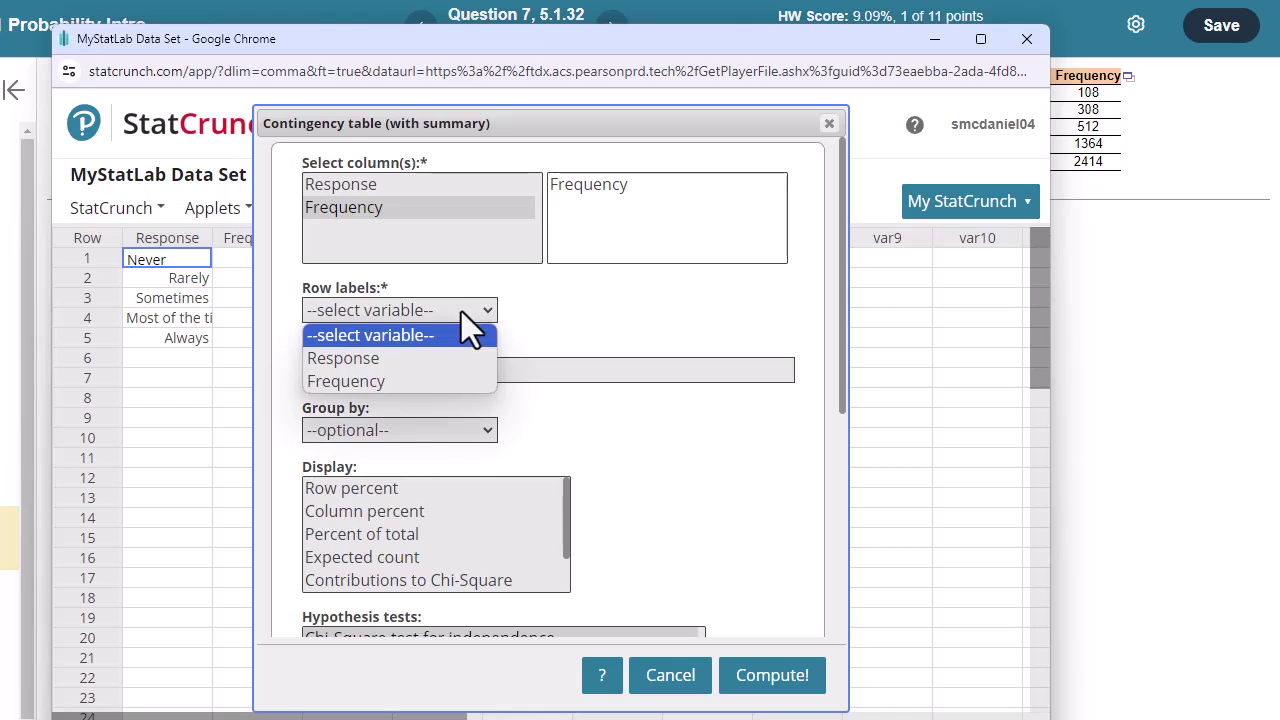
{"action": "left_click", "coordinate": [412, 358]}
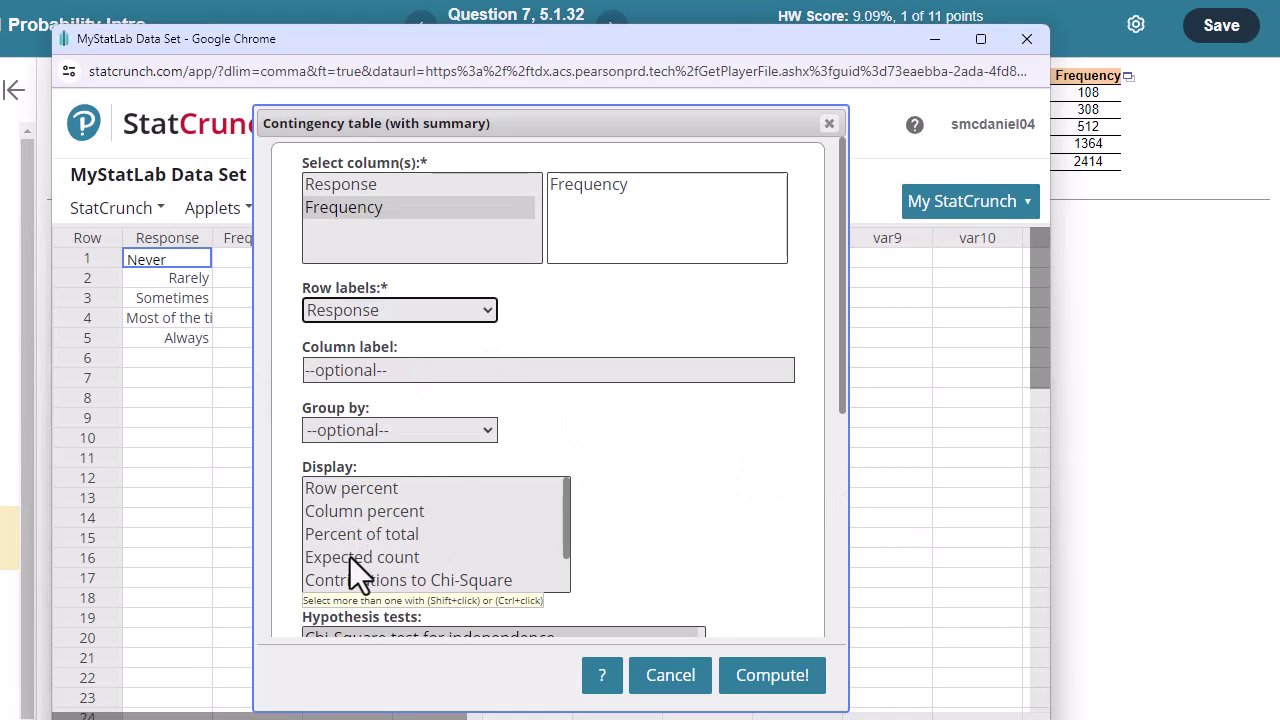
{"action": "left_click", "coordinate": [362, 535]}
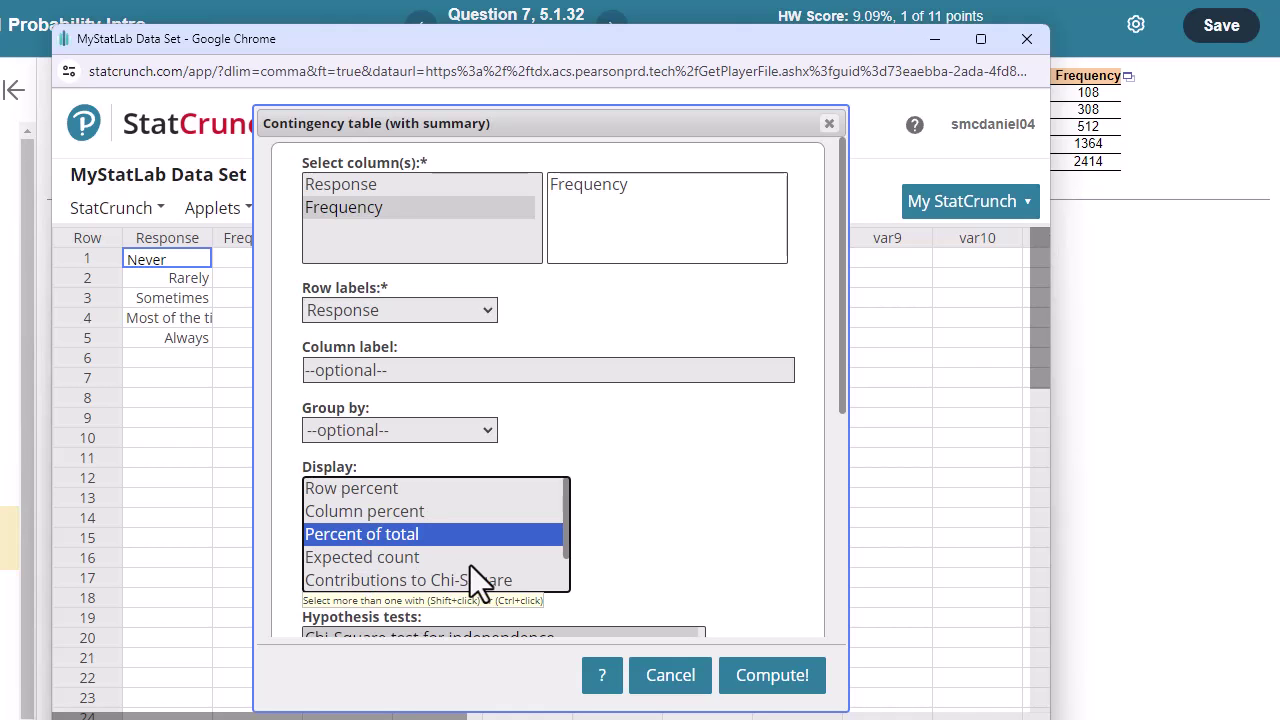
{"action": "scroll", "coordinate": [770, 540], "scroll_direction": "down", "scroll_amount": 3}
{"action": "scroll", "coordinate": [768, 550], "scroll_direction": "down", "scroll_amount": 3}
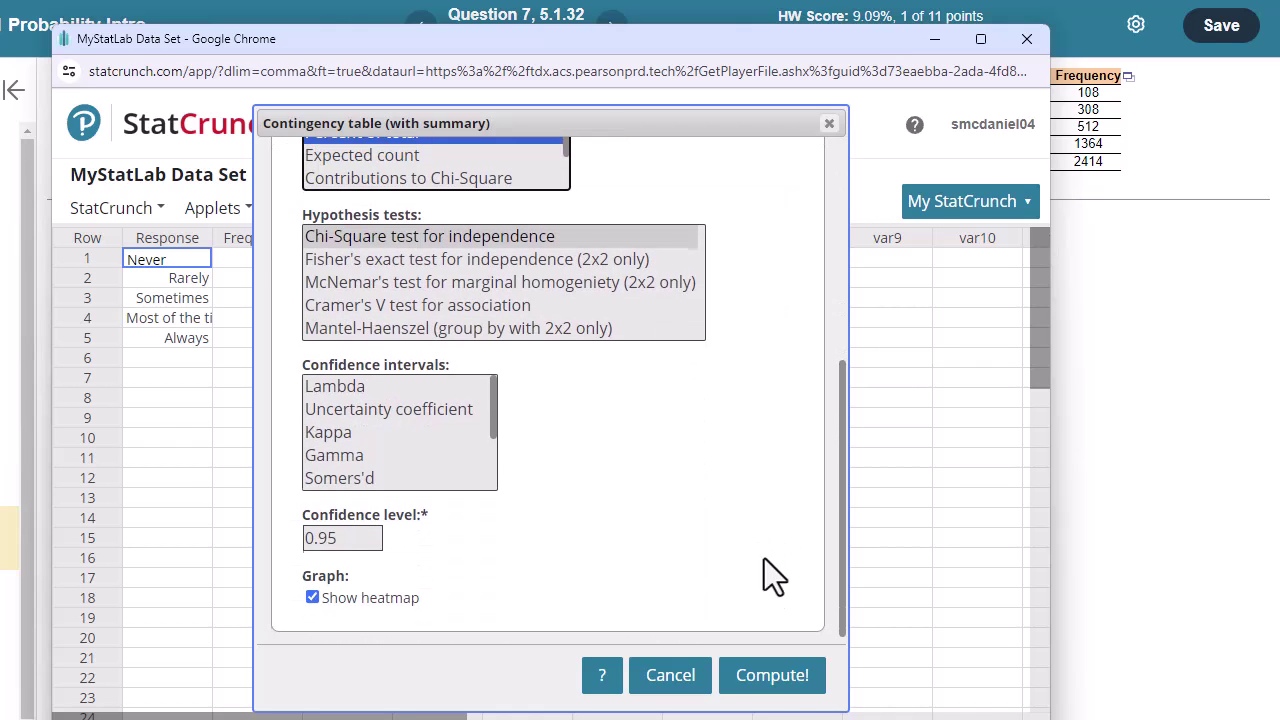
{"action": "left_click", "coordinate": [780, 672]}
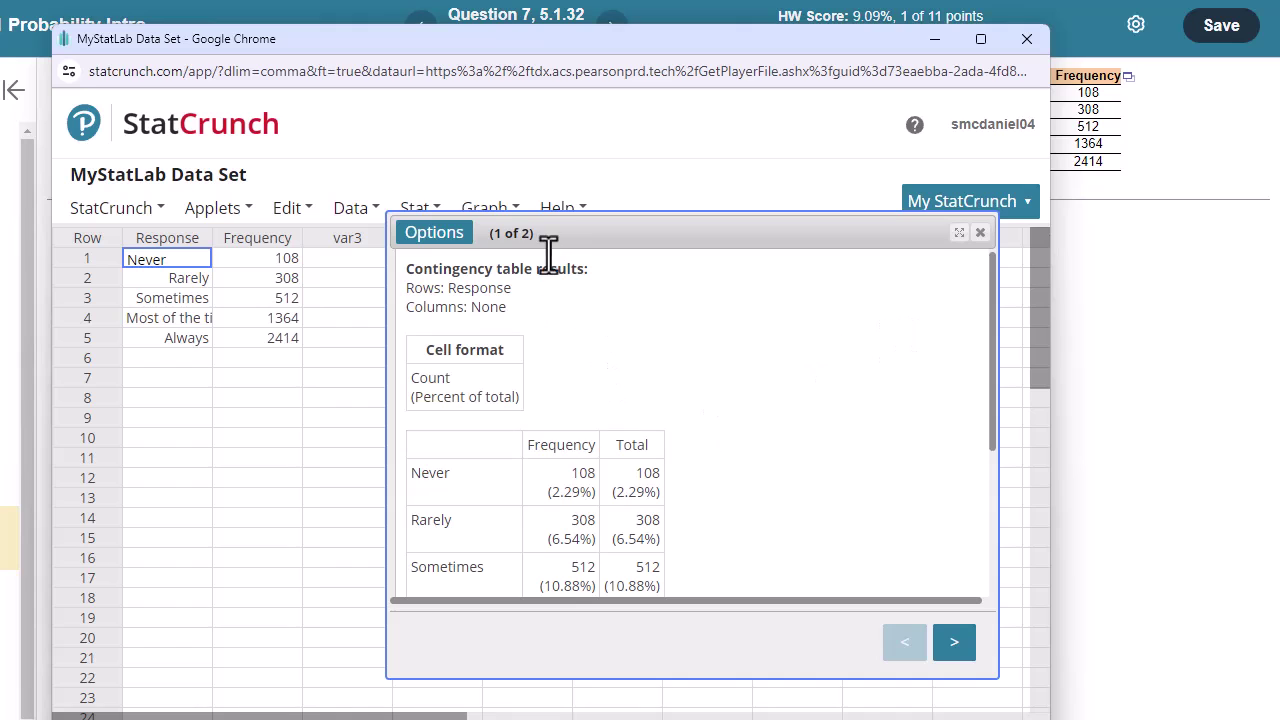
Rearrange windows to review every response's percent of total, then return to Excel
{"action": "left_click_drag", "start_coordinate": [545, 233], "coordinate": [452, 112]}
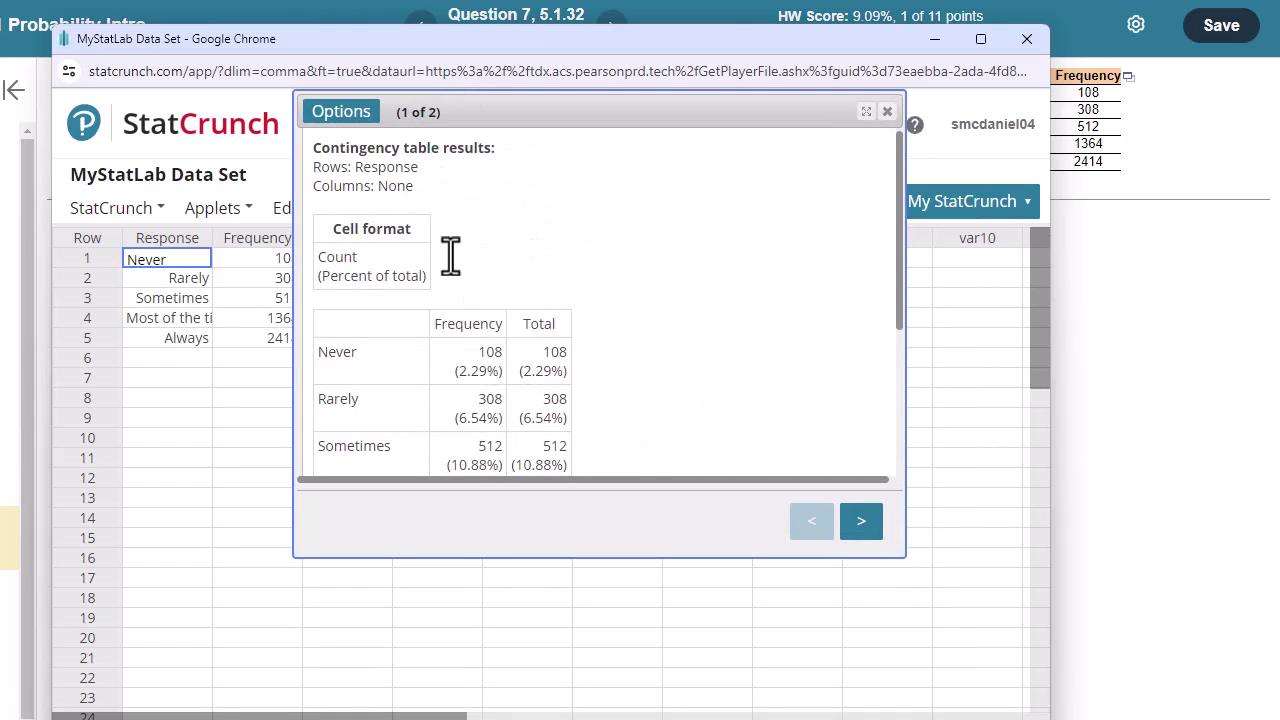
{"action": "left_click_drag", "start_coordinate": [416, 36], "coordinate": [723, 52]}
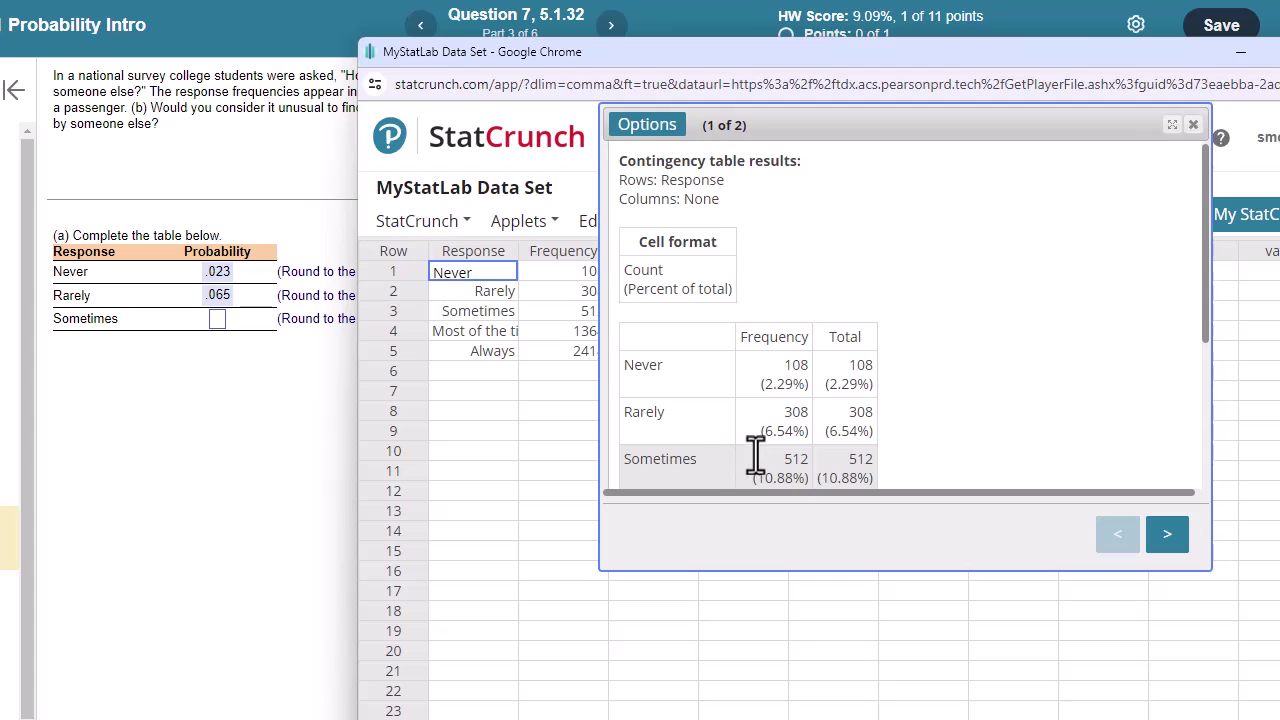
{"action": "scroll", "coordinate": [758, 430], "scroll_direction": "down", "scroll_amount": 1}
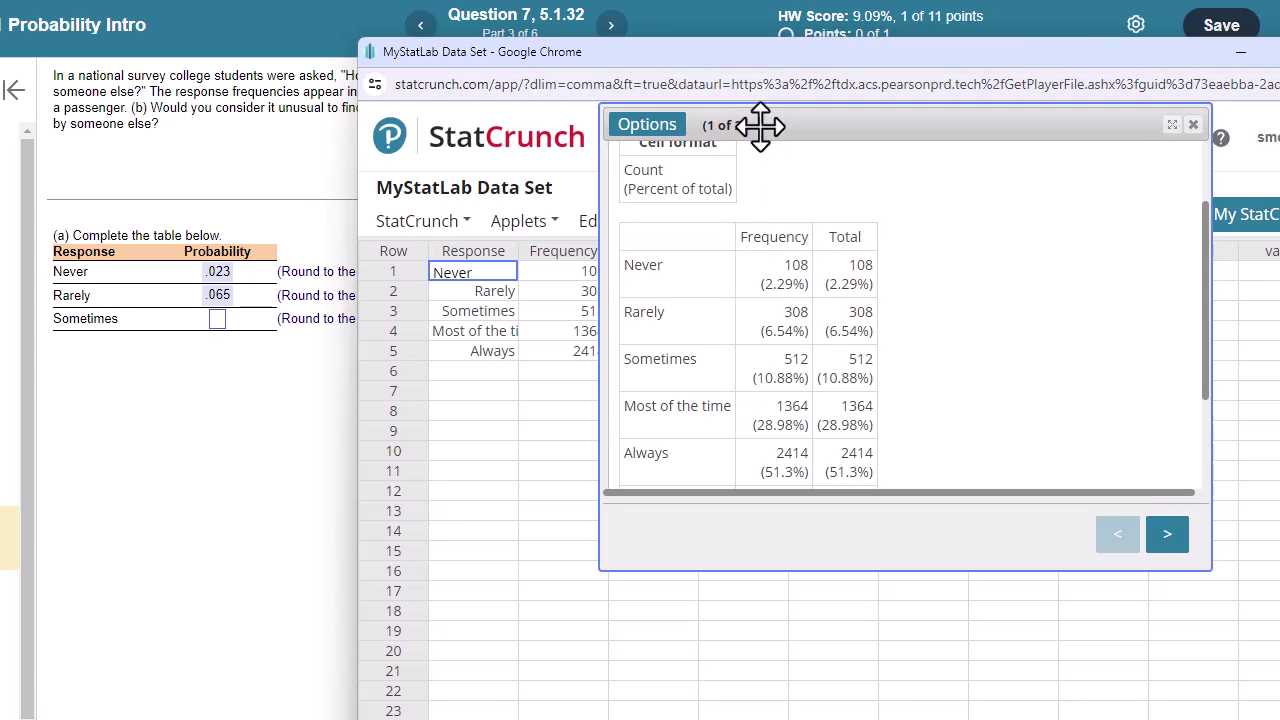
{"action": "left_click_drag", "start_coordinate": [760, 126], "coordinate": [860, 264]}
{"action": "left_click", "coordinate": [656, 221]}
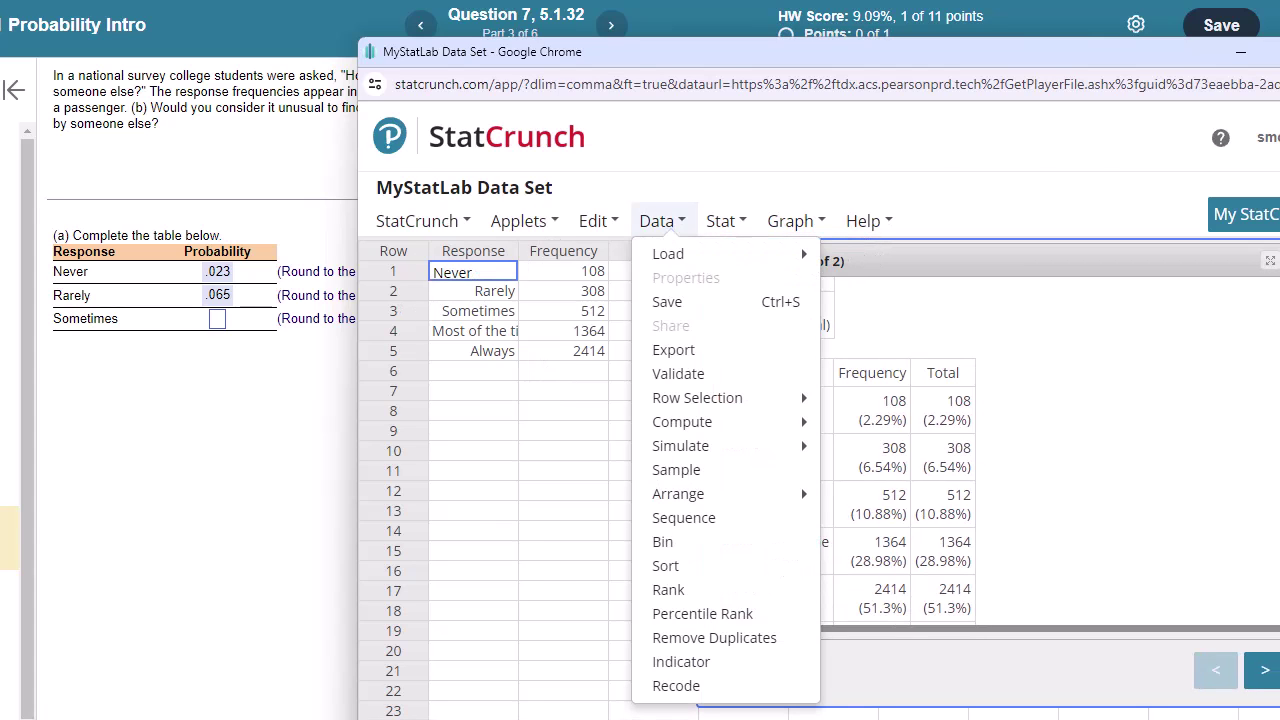
{"action": "key", "text": "alt+Tab"}
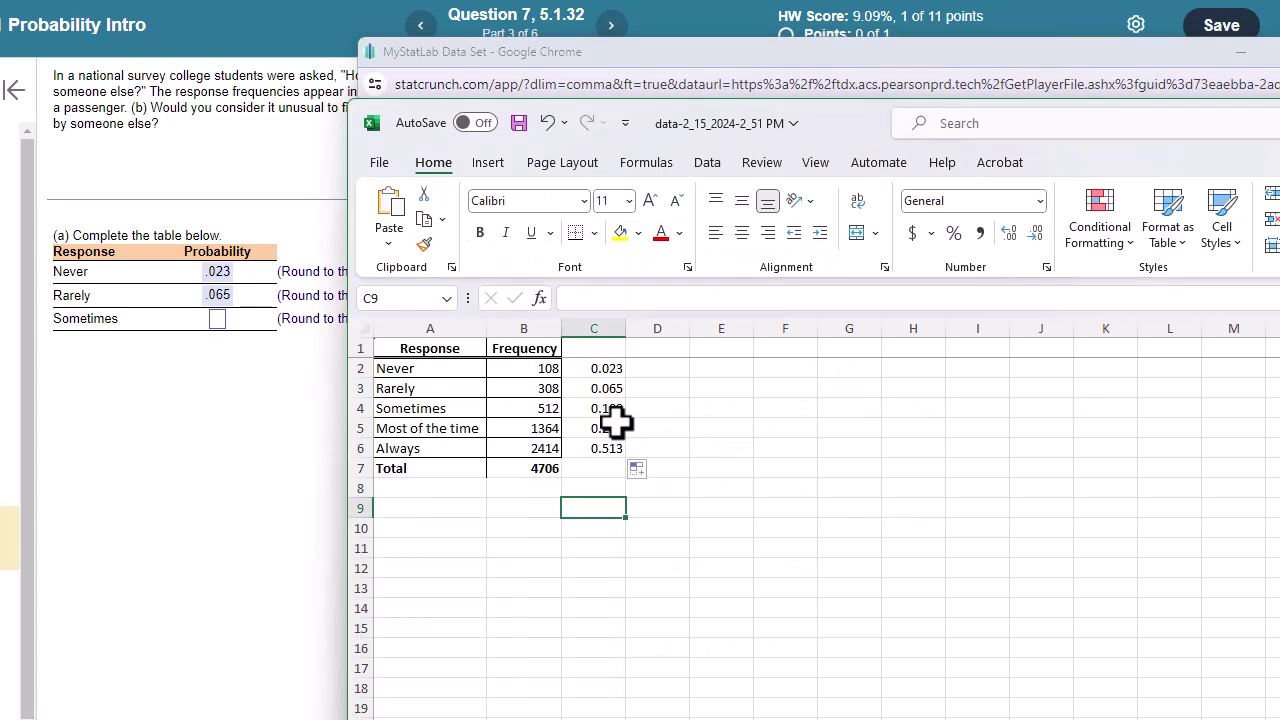
Enter .109 as the Sometimes probability, confirm it, and move Excel off the page
{"action": "left_click", "coordinate": [217, 318]}
{"action": "type", "text": ".109"}
{"action": "key", "text": "Return"}
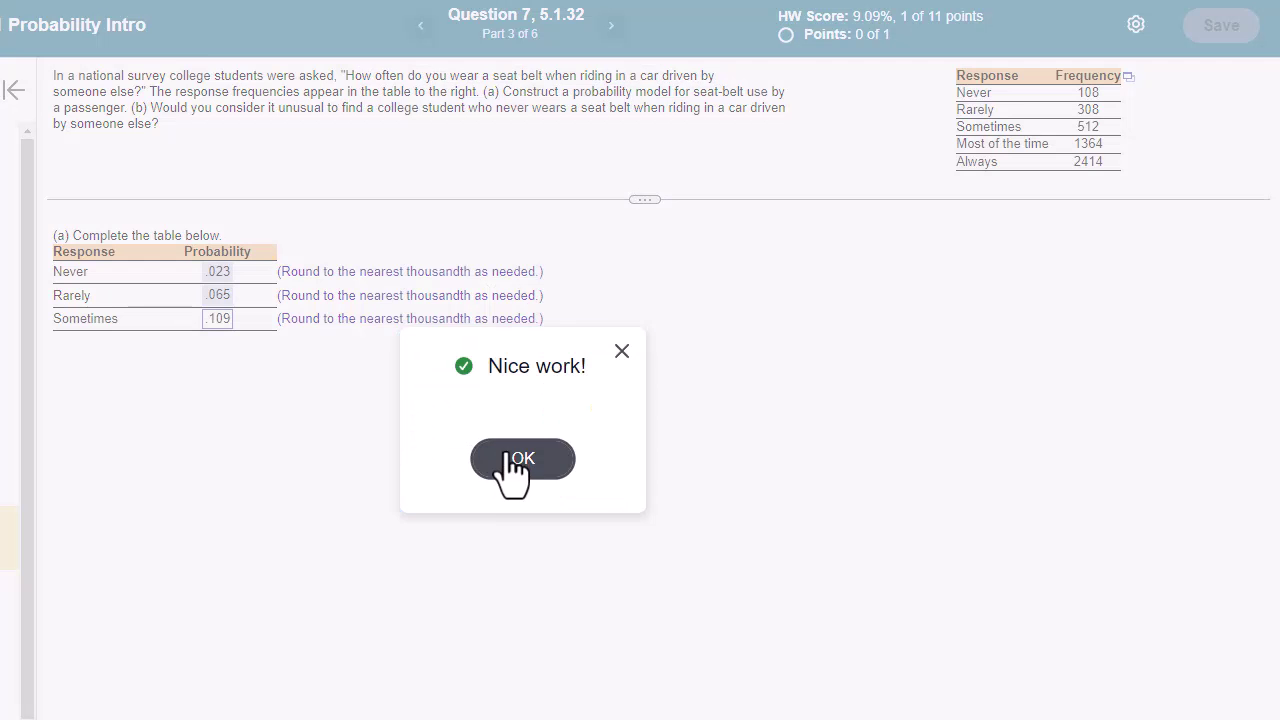
{"action": "left_click", "coordinate": [510, 460]}
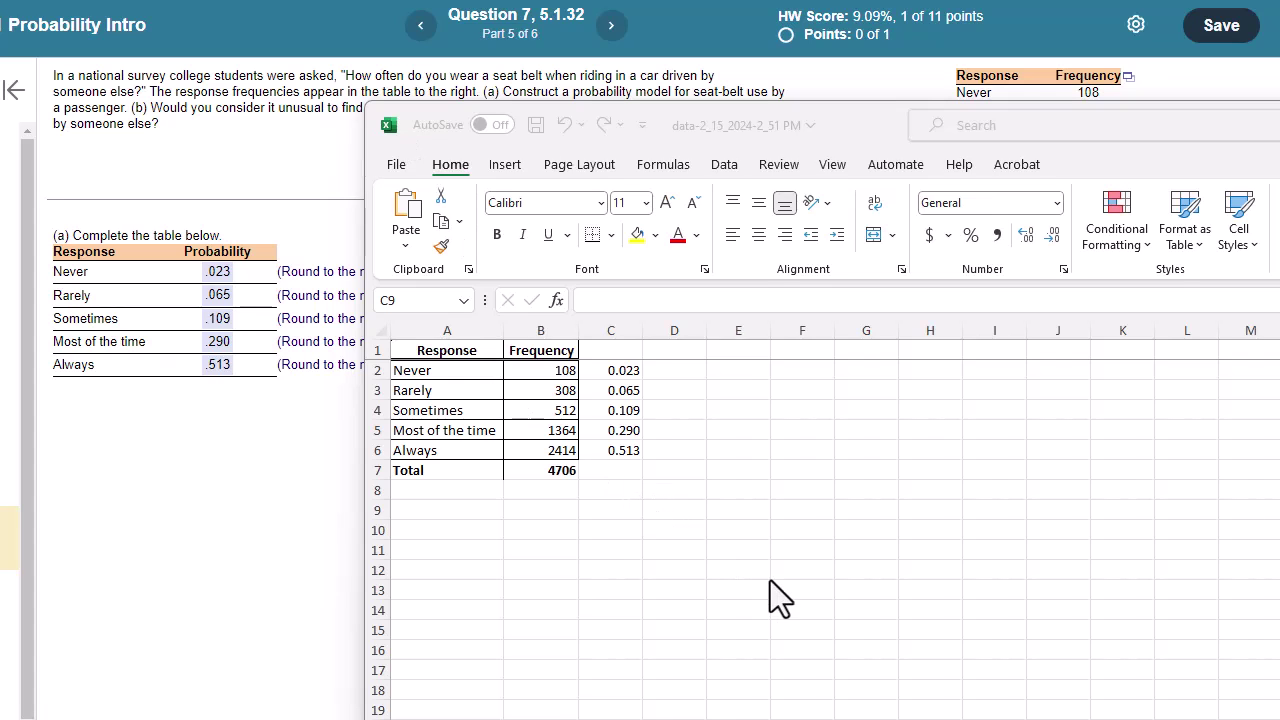
{"action": "left_click_drag", "start_coordinate": [877, 137], "coordinate": [1279, 150]}
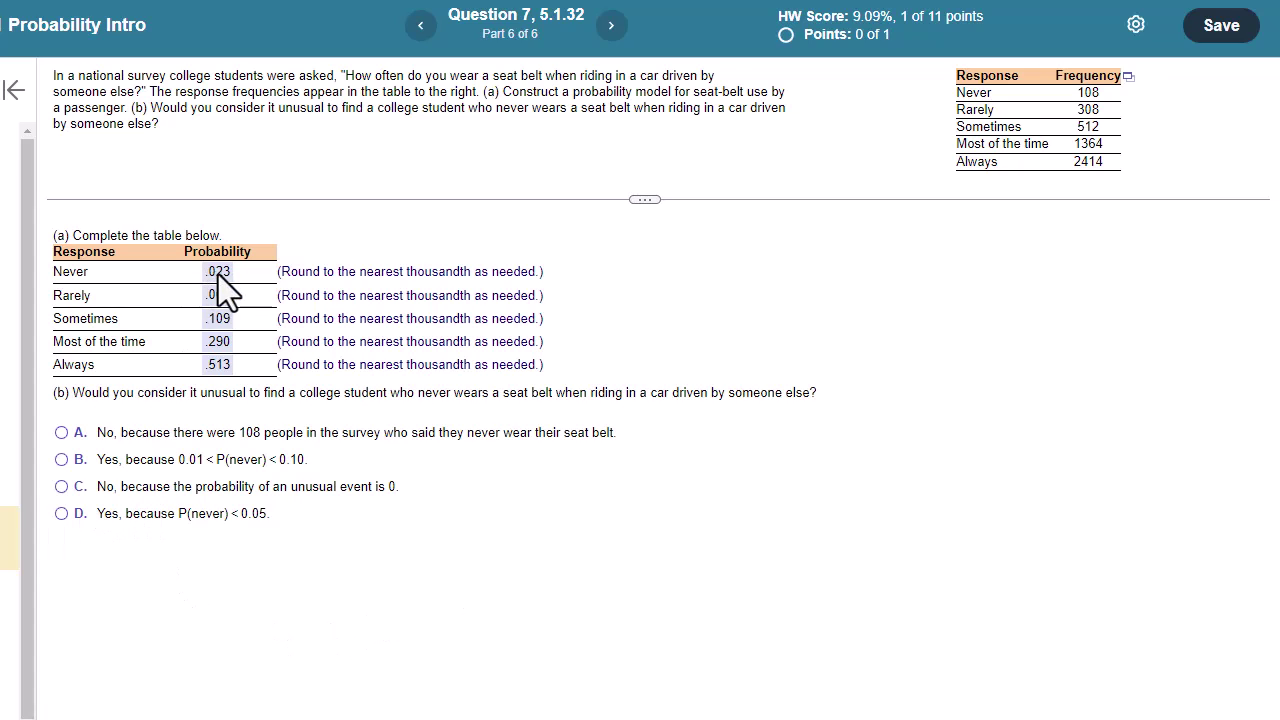
Select option D, 'Yes, because P(never) < 0.05', for part (b)
{"action": "left_click", "coordinate": [61, 513]}
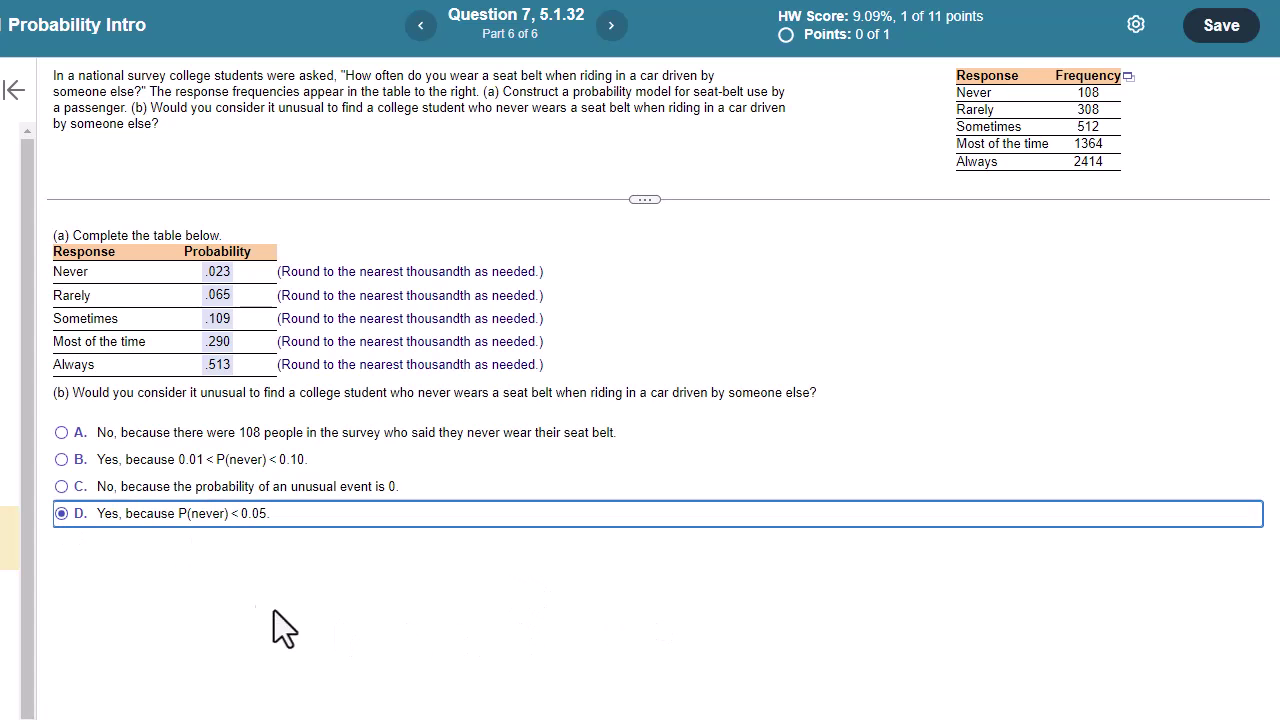